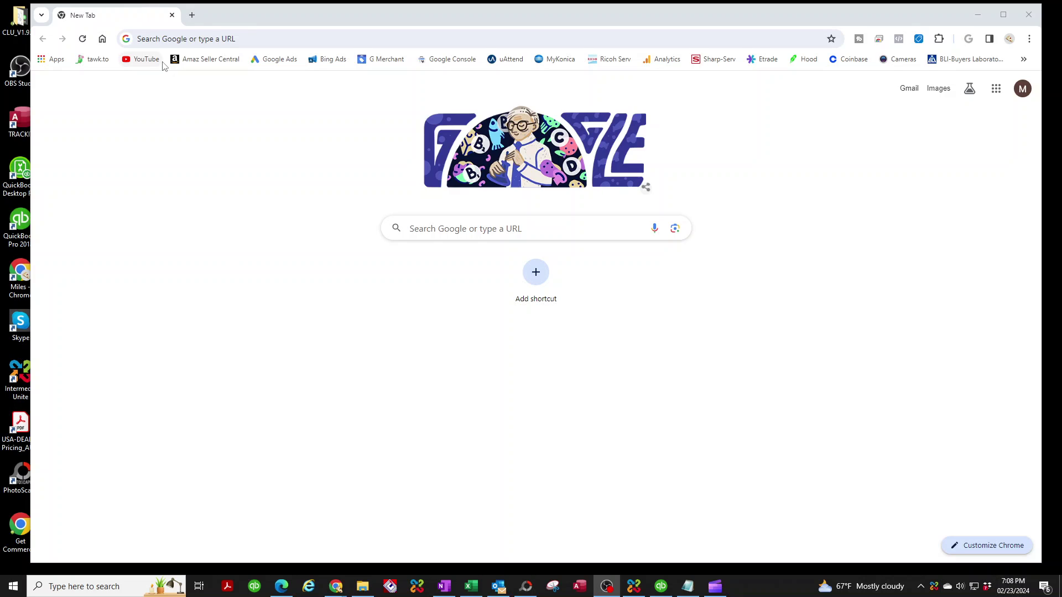
- Search Google for "kyocera 2552ci driver"
left_click(433, 233)
type("kyo")
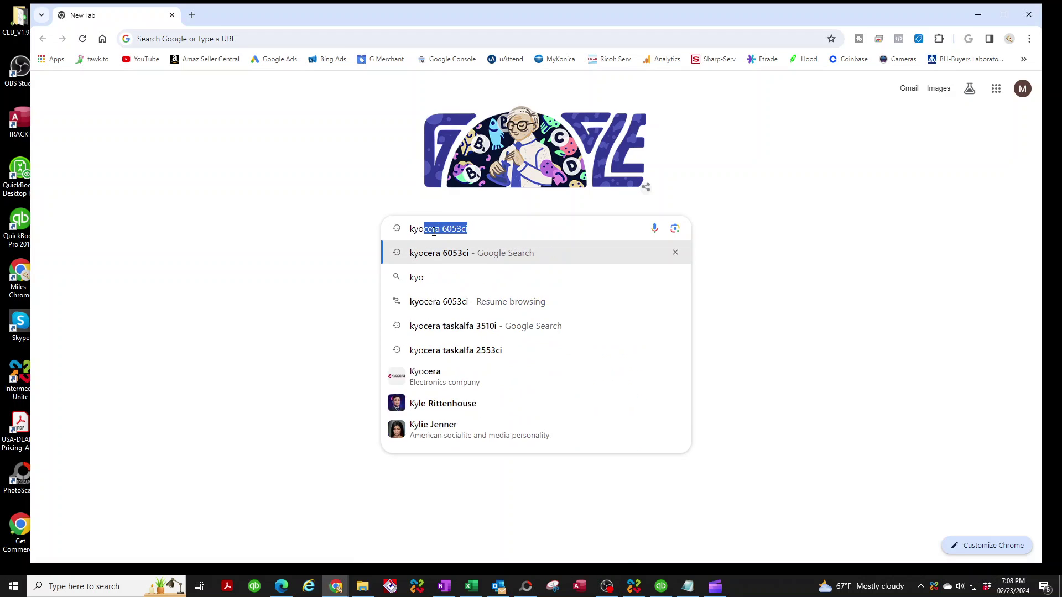
type("cera 2")
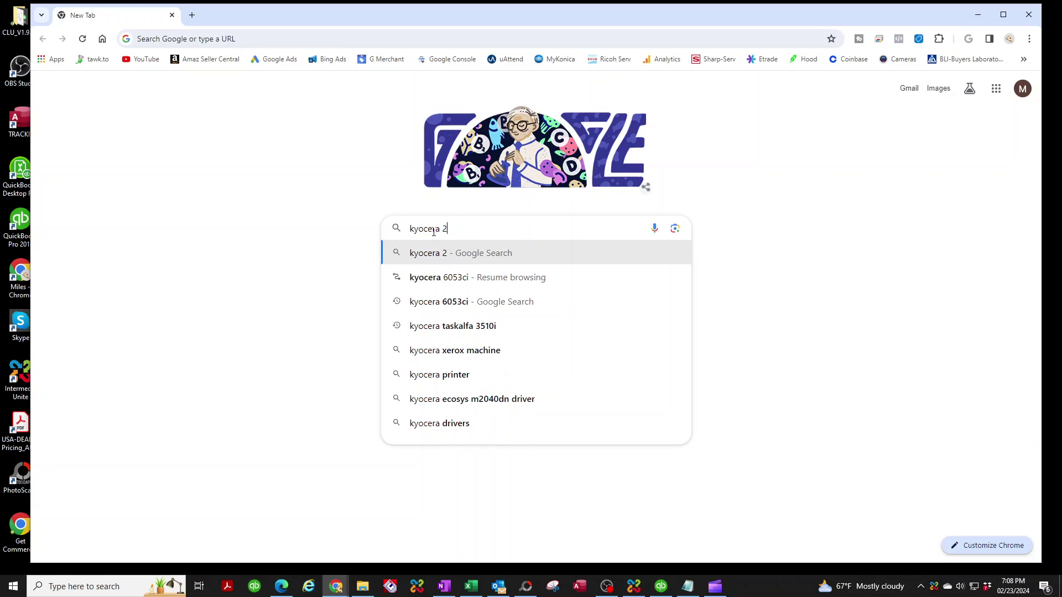
type("552ci driver")
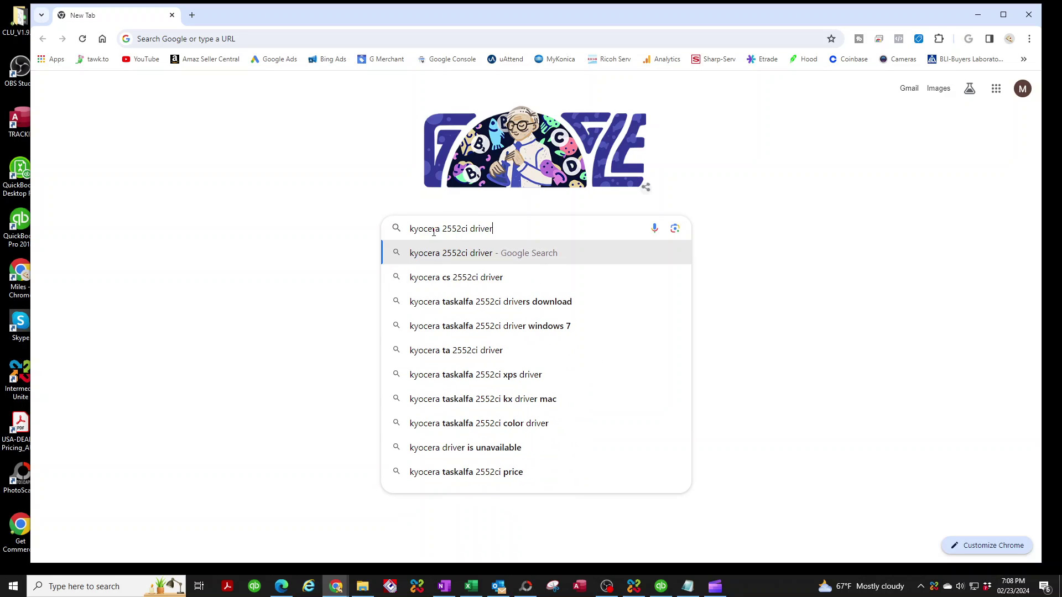
key("Return")
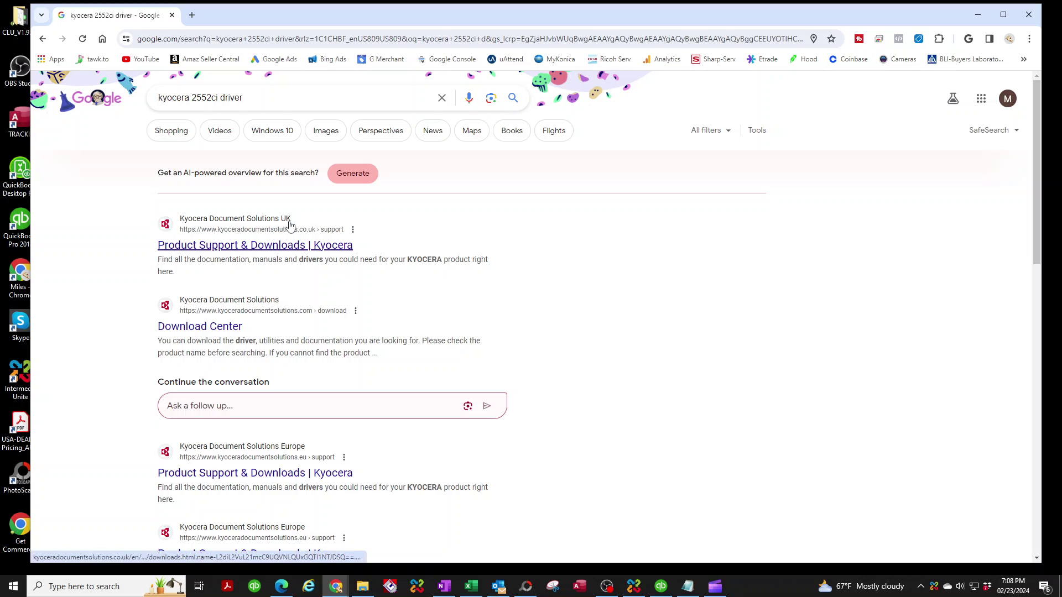
- Open the Download Center result from kyoceradocumentsolutions.com and accept the site's cookies
left_click_drag(289, 224, 283, 224)
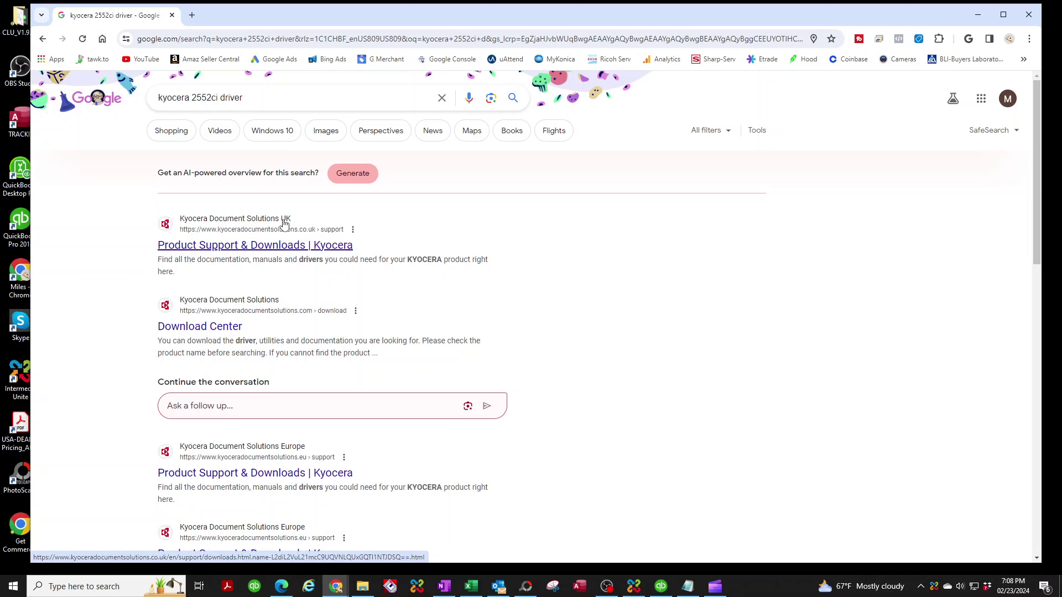
scroll(238, 326, "down", 1)
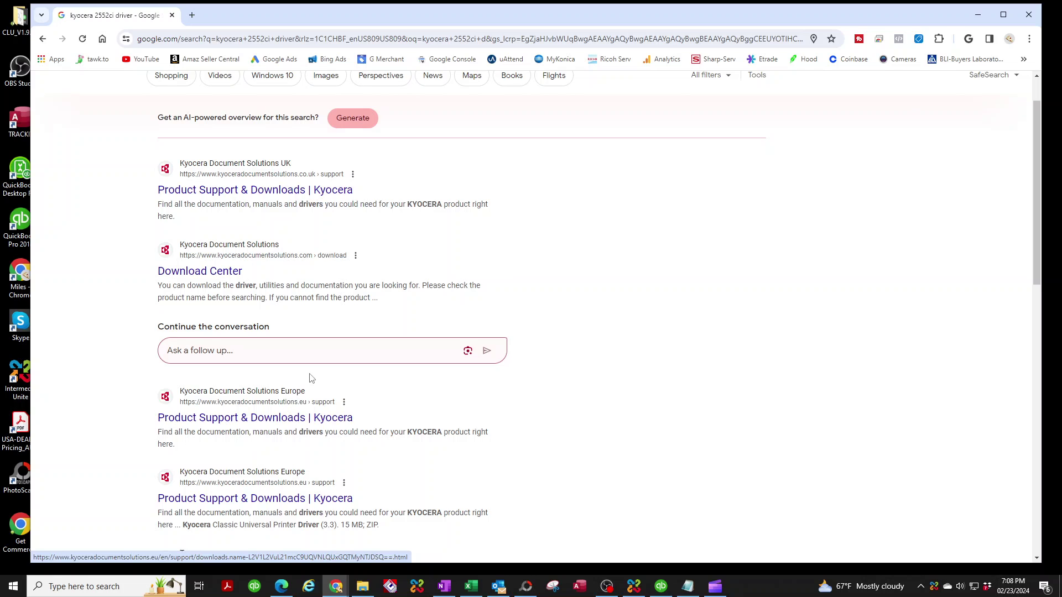
scroll(292, 402, "down", 2)
scroll(273, 473, "up", 2)
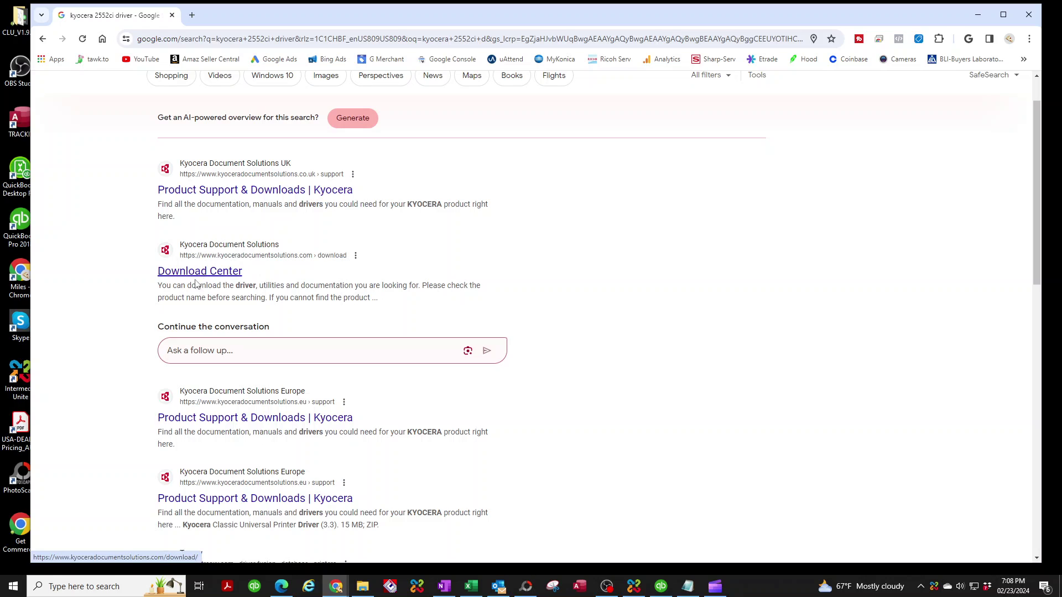
left_click(195, 272)
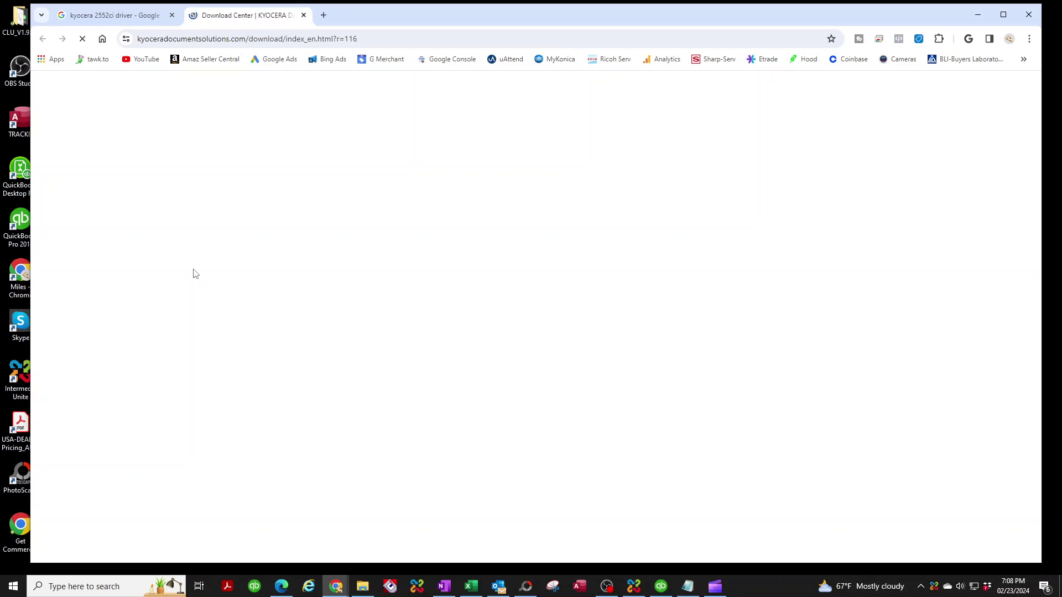
scroll(341, 294, "down", 1)
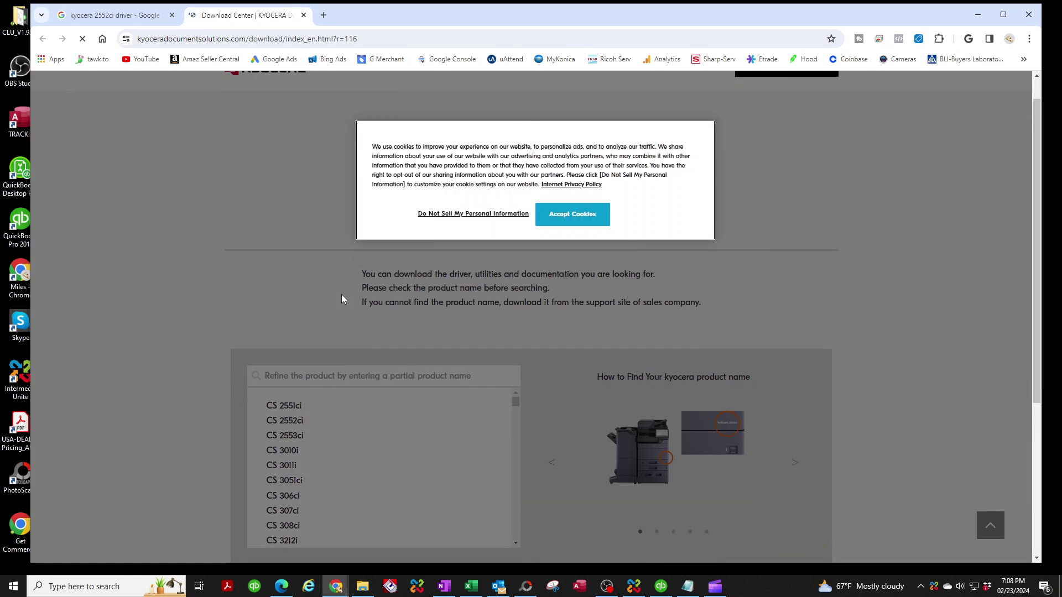
left_click(565, 216)
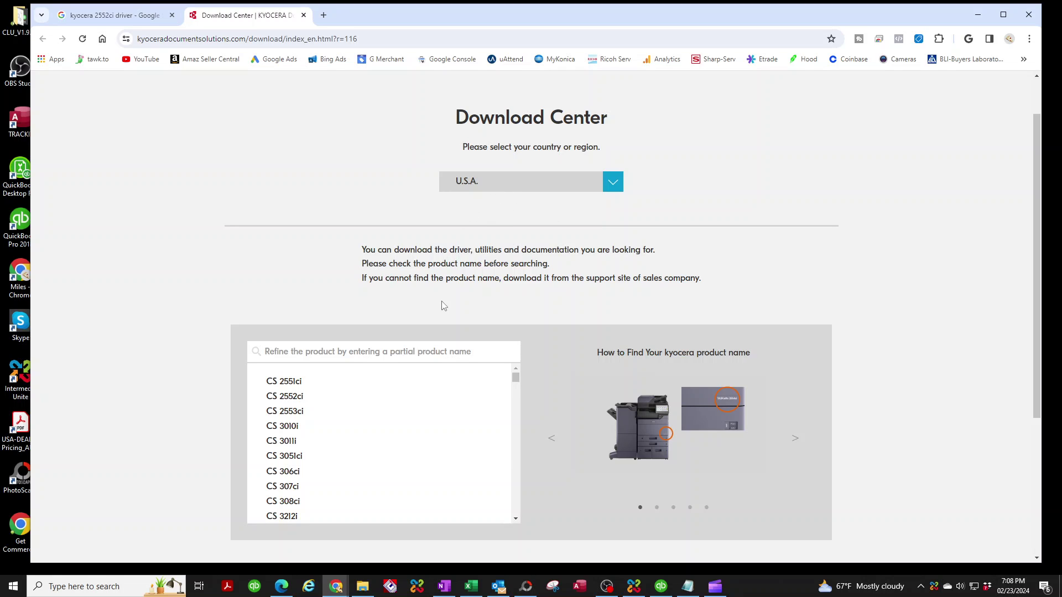
- Choose TASKalfa 2552ci from the Download Center's product list for the U.S.A
scroll(445, 306, "down", 2)
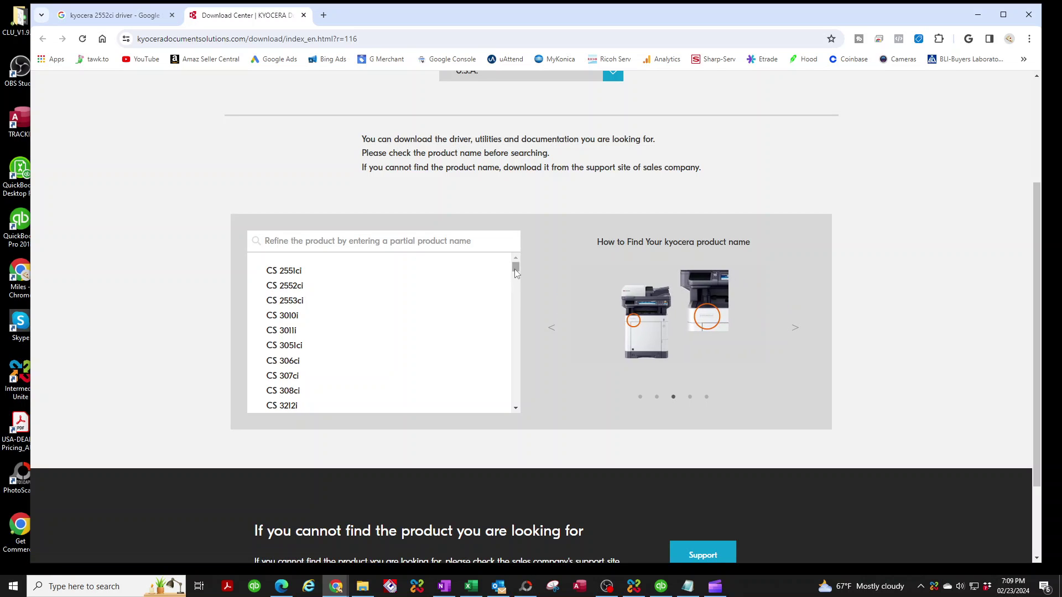
left_click_drag(515, 269, 514, 368)
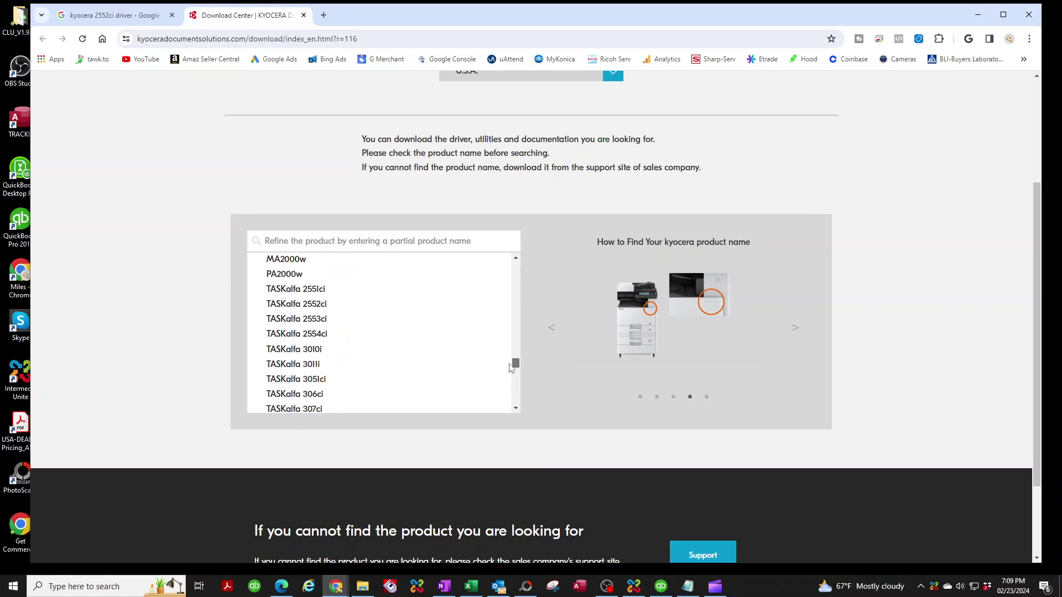
left_click(298, 309)
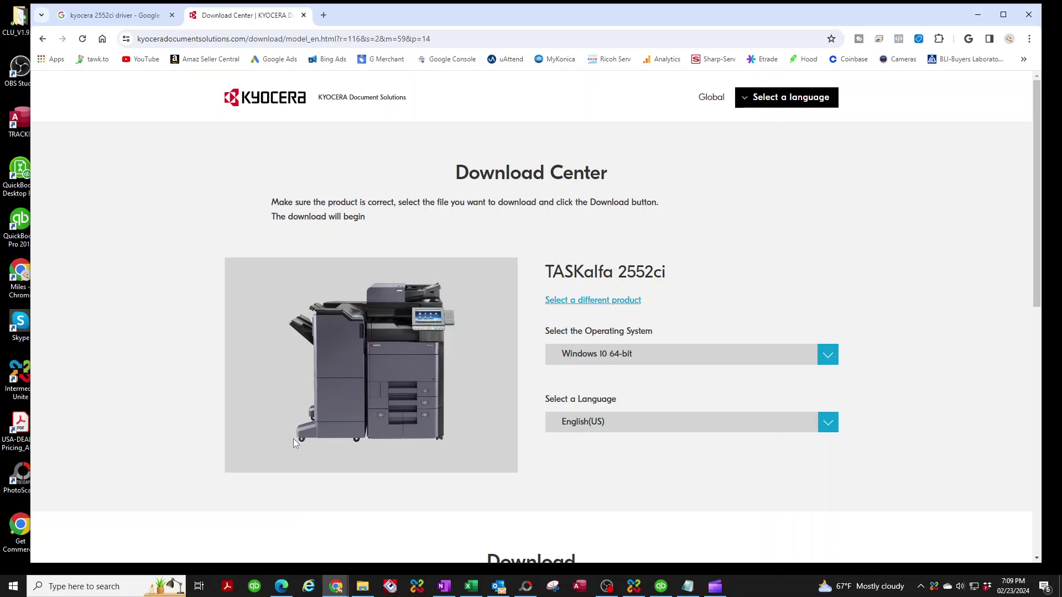
- Check the computer's Windows edition and system type in the Windows system information, and close it
right_click(11, 590)
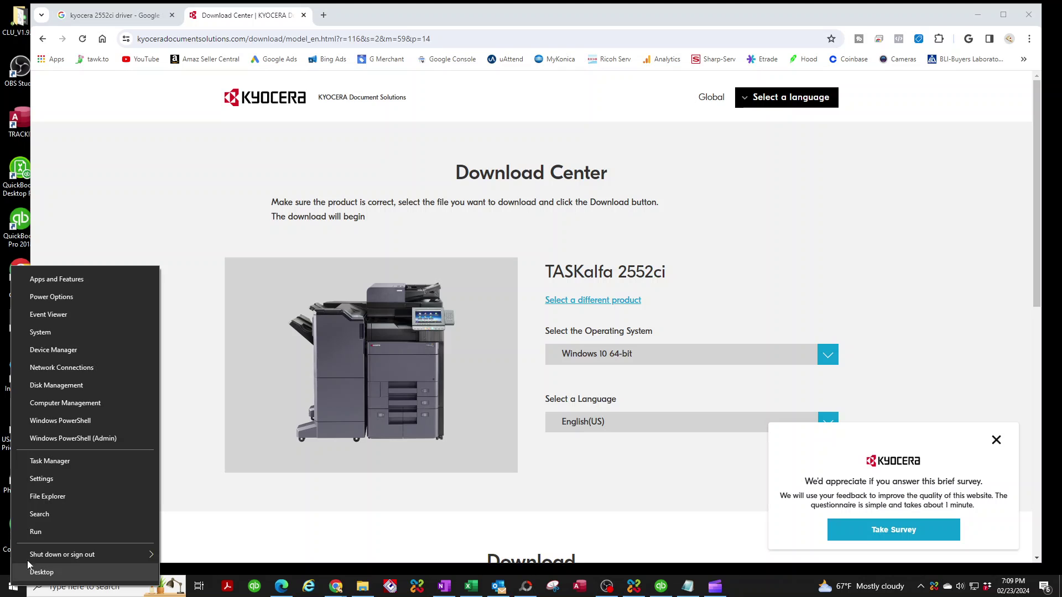
left_click(42, 333)
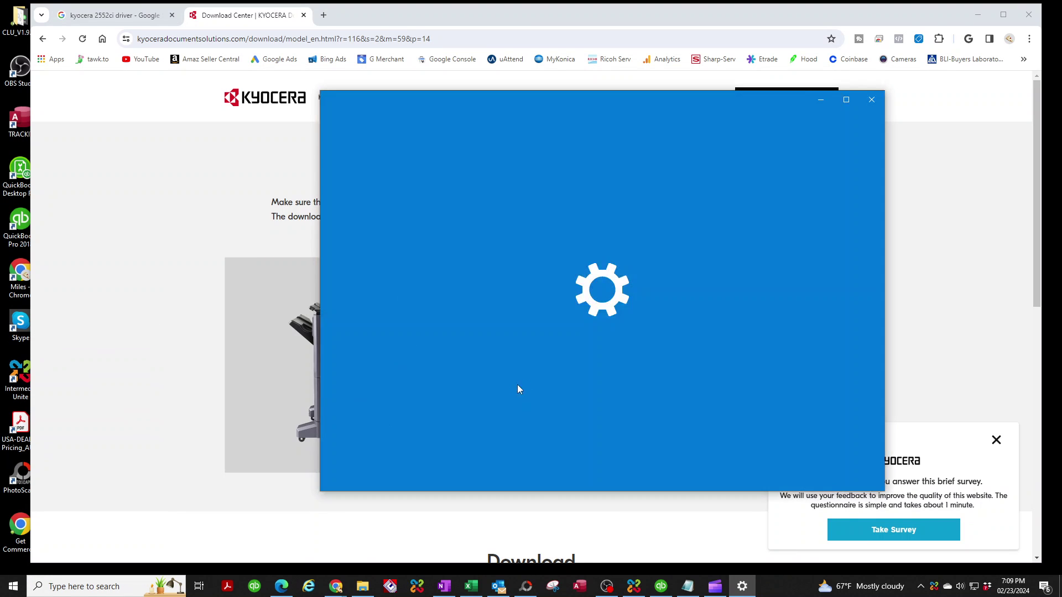
scroll(596, 293, "down", 2)
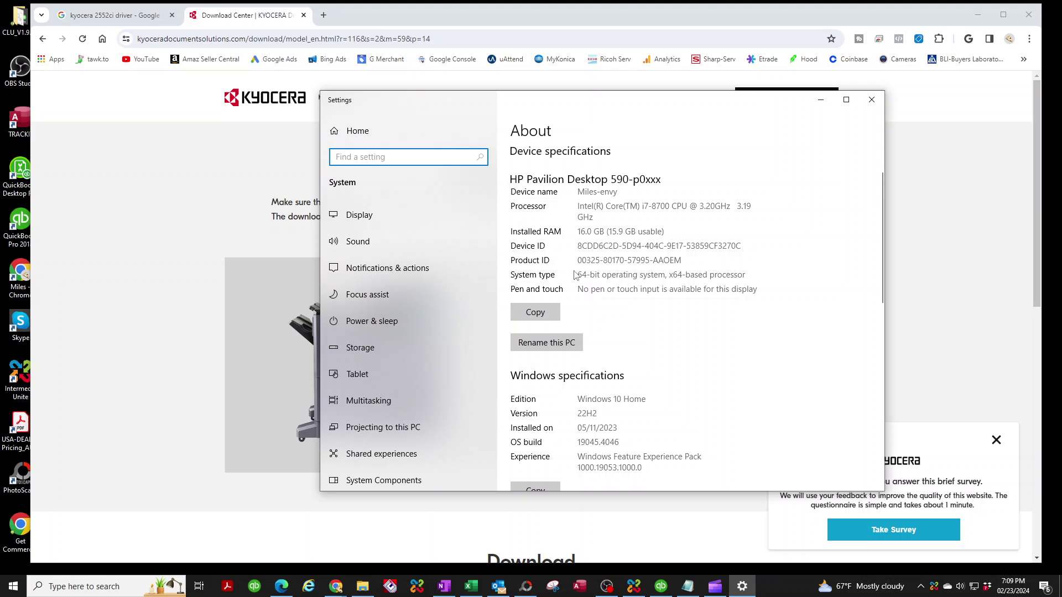
scroll(594, 275, "up", 2)
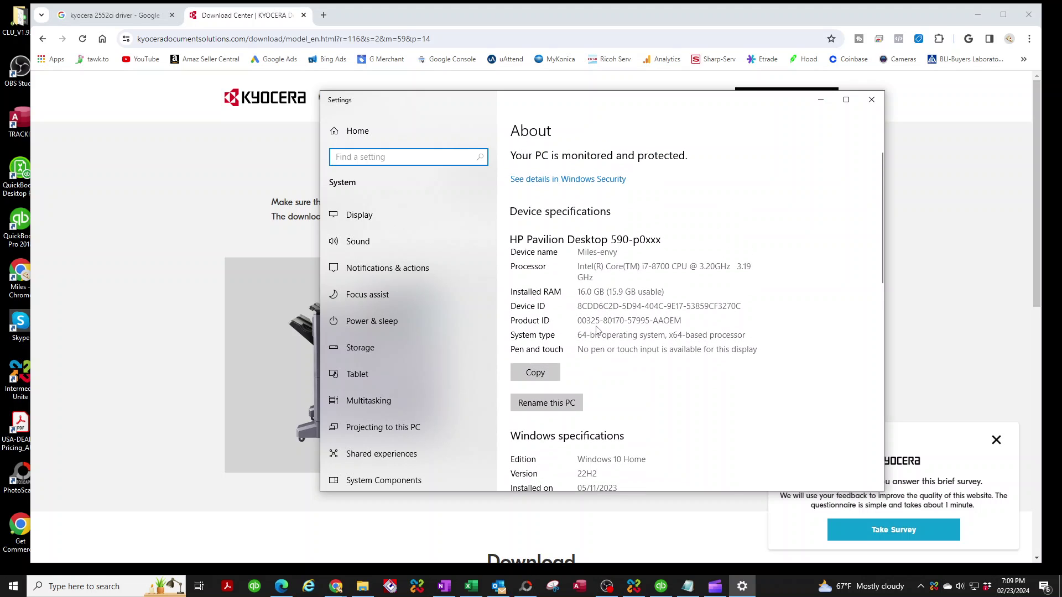
scroll(595, 326, "down", 4)
left_click_drag(649, 340, 577, 340)
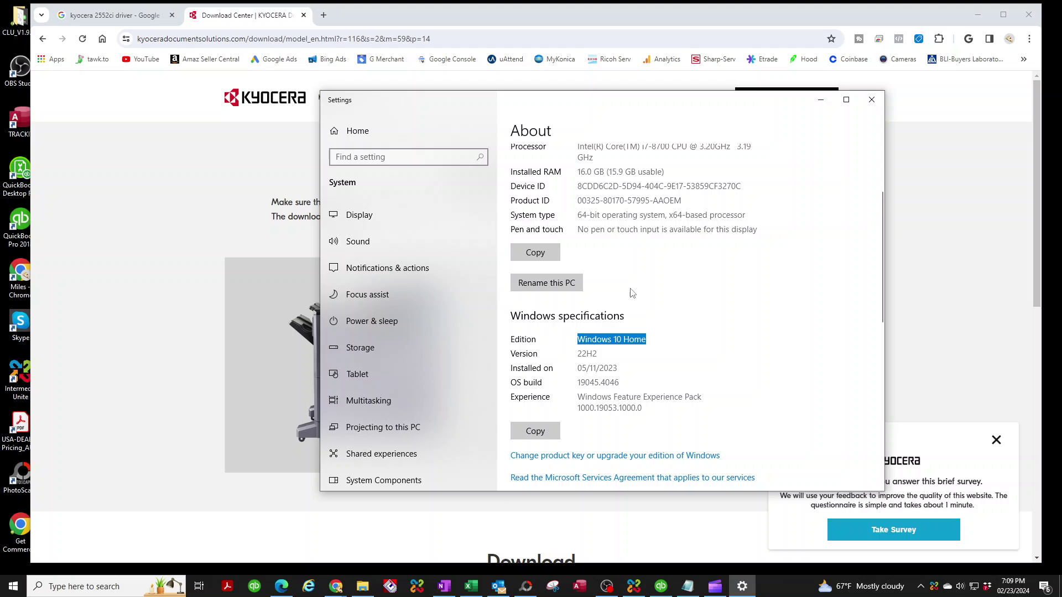
scroll(630, 293, "up", 2)
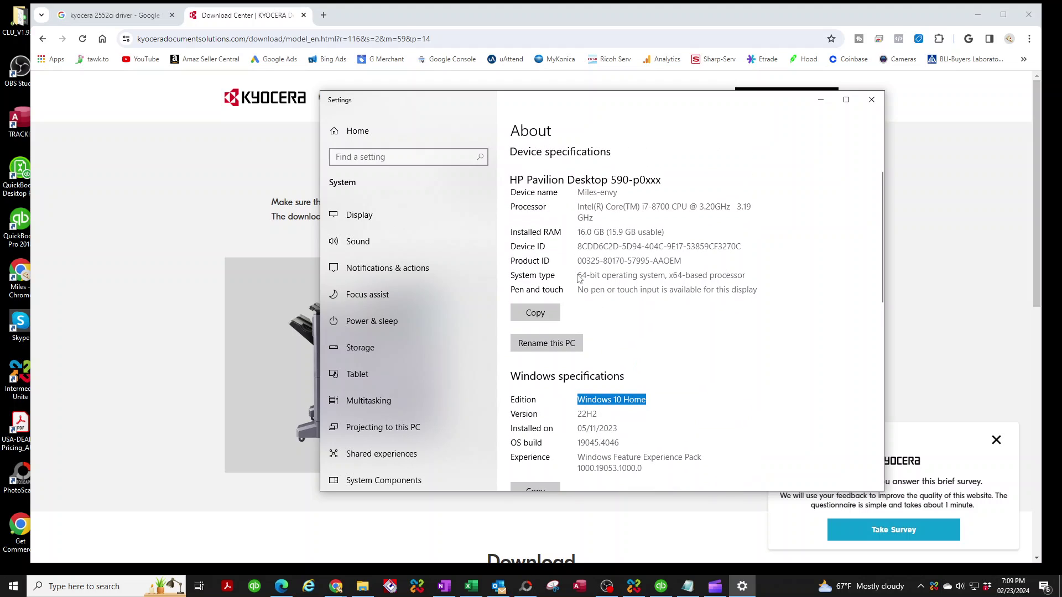
left_click(872, 101)
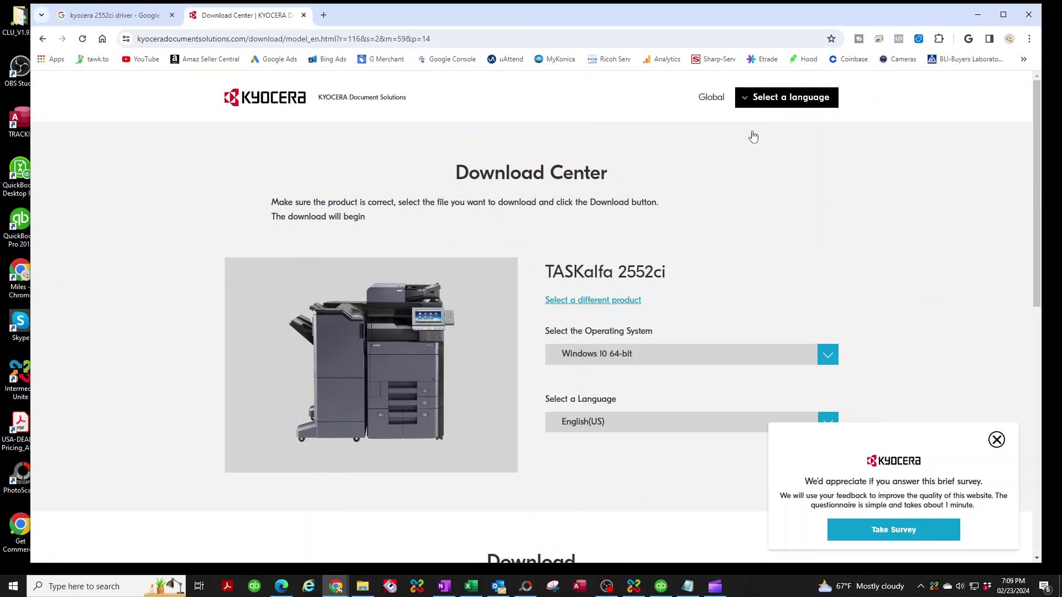
- Dismiss the survey request and download the KX Printer Driver version 8.4.1716, accepting its license agreement
scroll(629, 387, "down", 1)
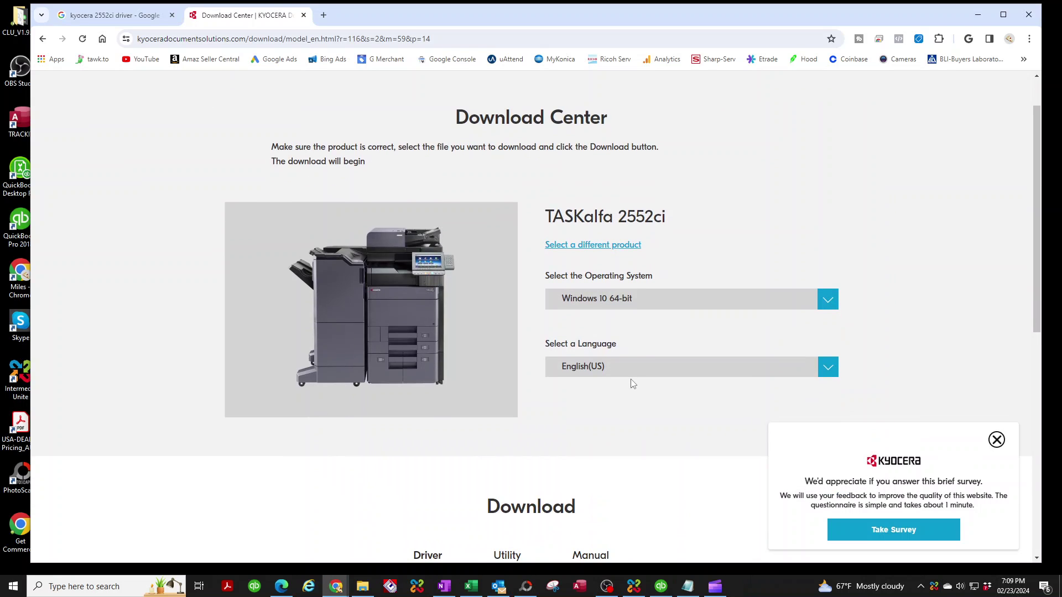
left_click(996, 440)
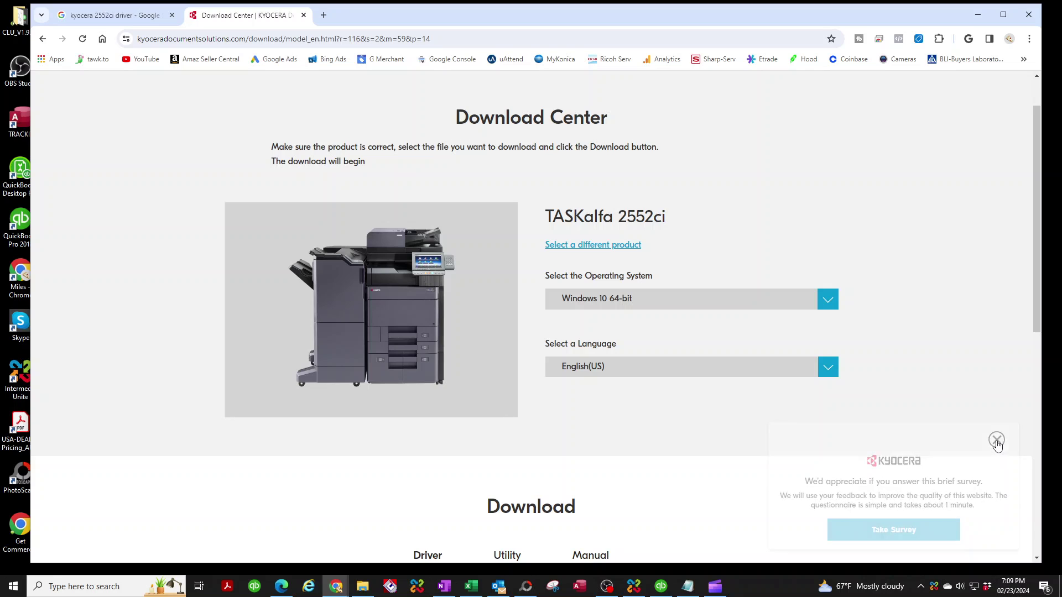
scroll(576, 403, "down", 2)
scroll(582, 403, "down", 2)
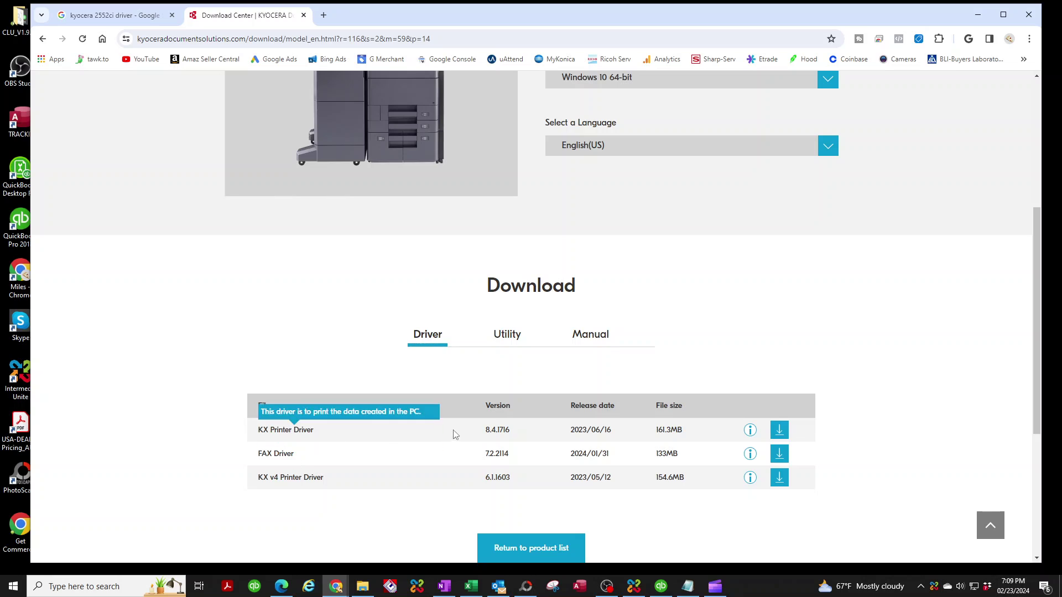
left_click(780, 435)
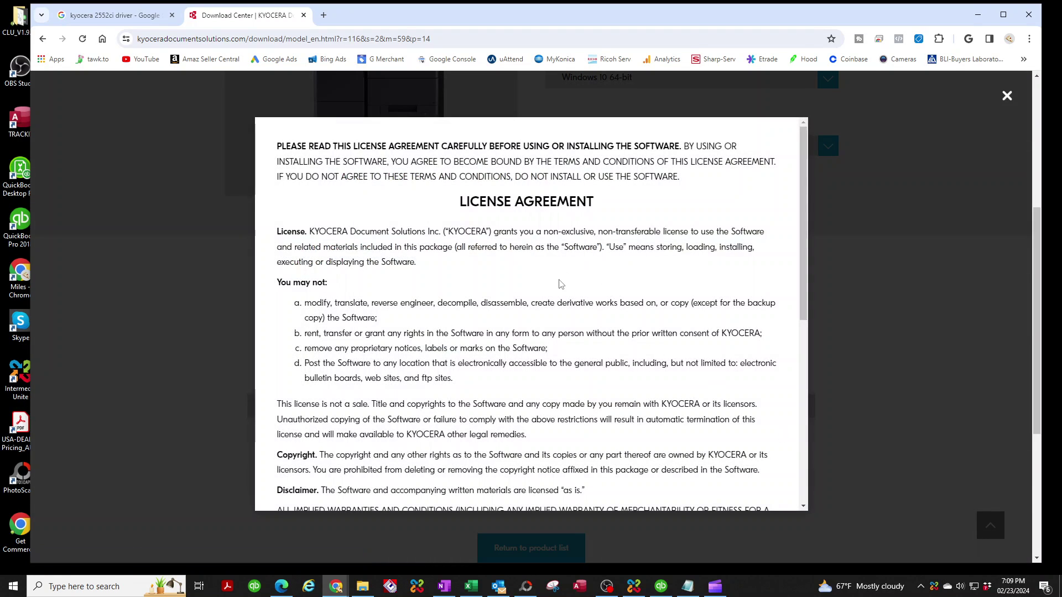
scroll(558, 282, "down", 7)
left_click(520, 463)
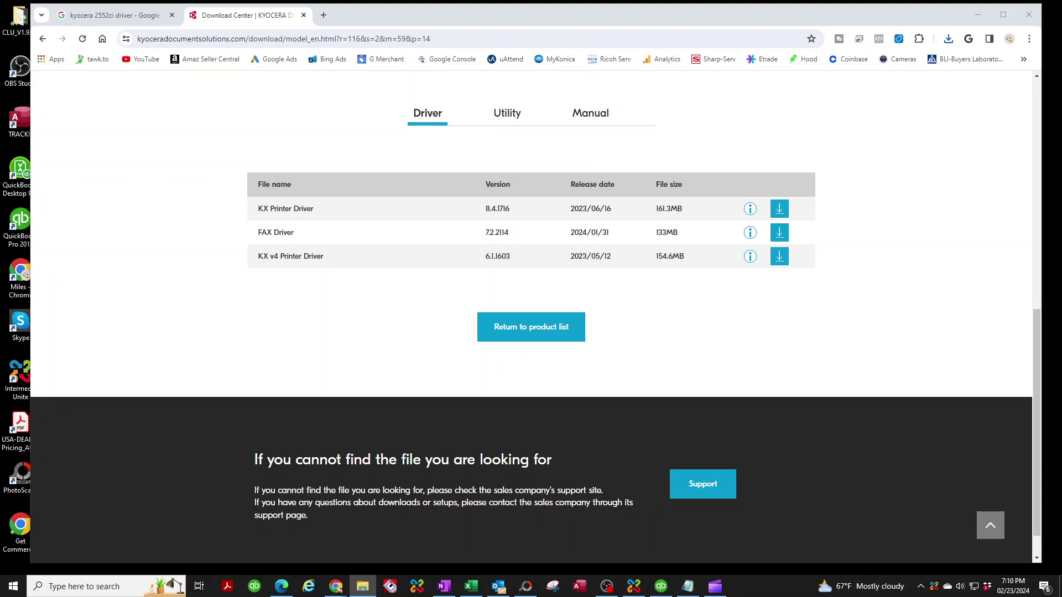
- Switch to File Explorer and create a folder named "kyocera drivers" on the Desktop
left_click(363, 585)
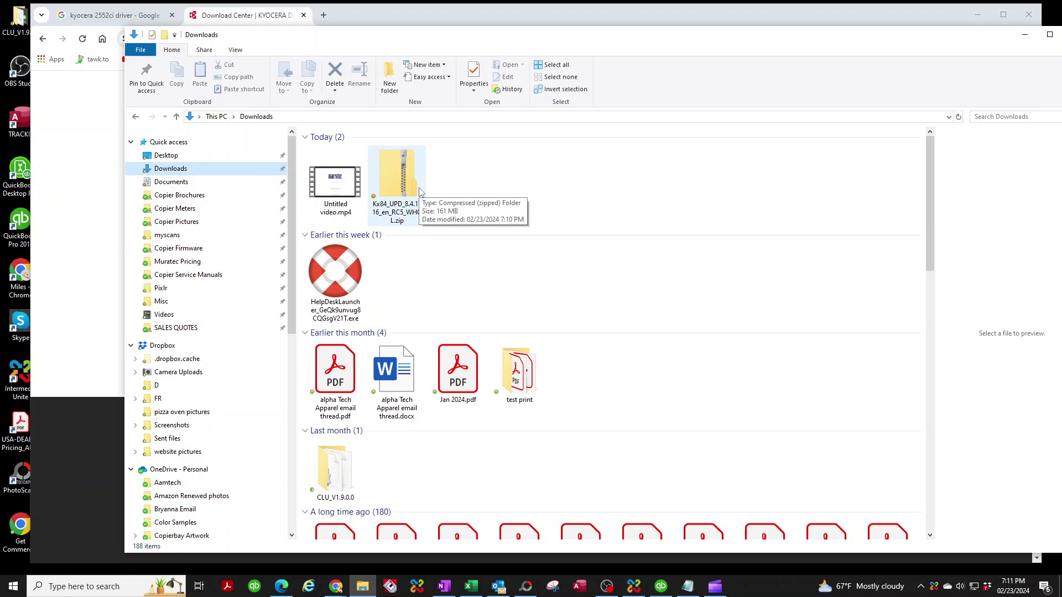
left_click(172, 158)
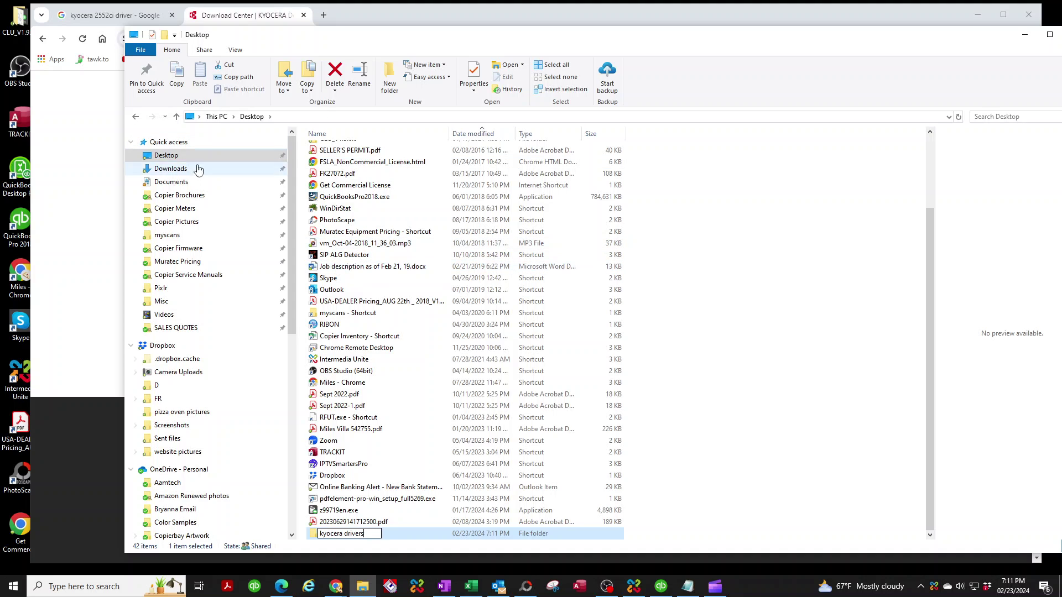
- Place Kx84_UPD_8.4.1716_en_RC5_WHQL.zip from Downloads into the "kyocera drivers" folder on the Desktop
left_click(182, 169)
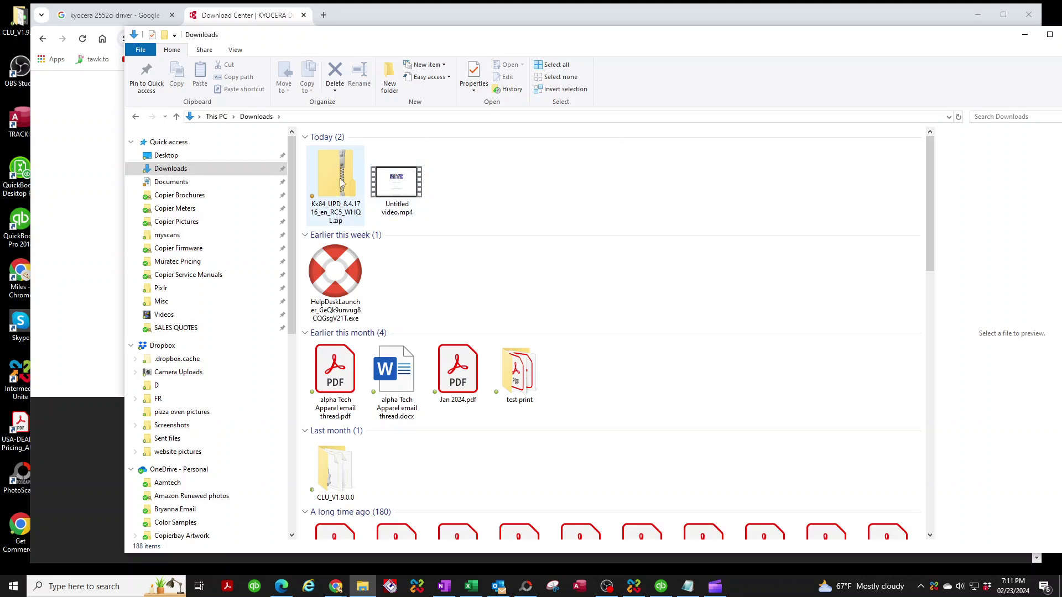
left_click(331, 179)
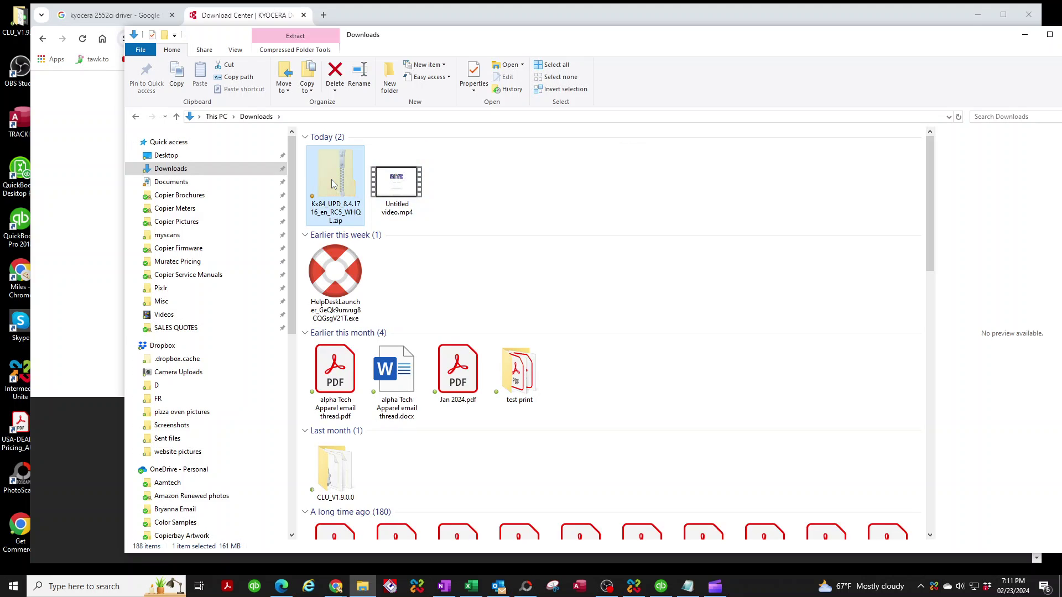
left_click(169, 158)
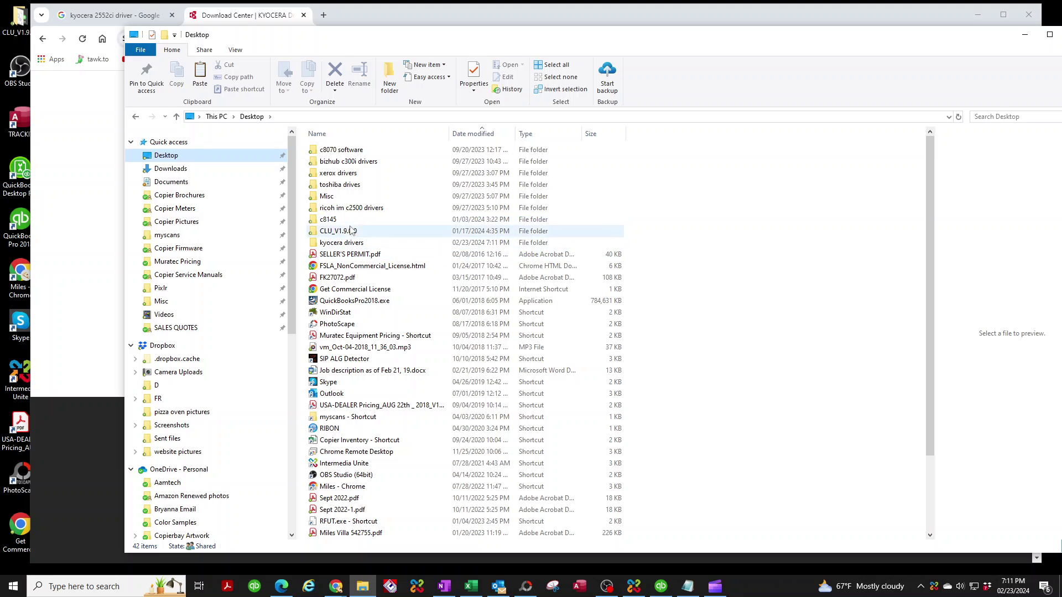
double_click(341, 242)
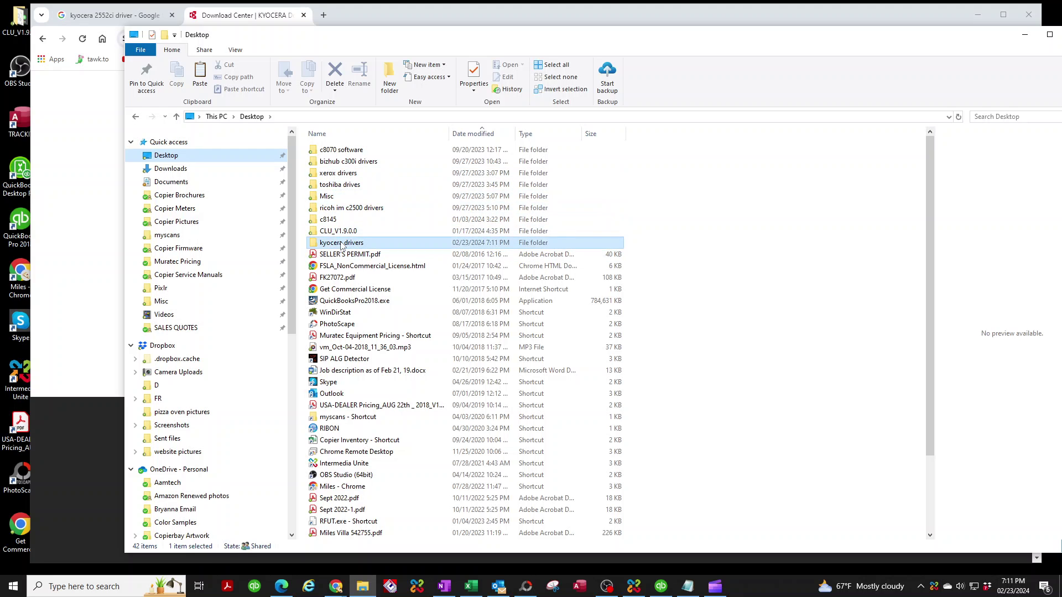
key("ctrl+v")
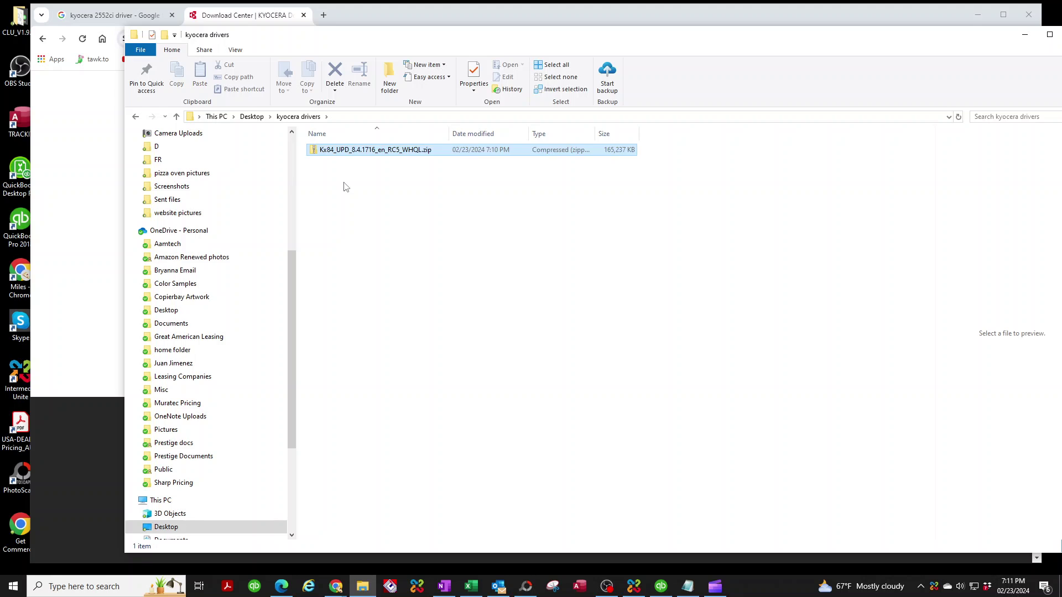
- Extract Kx84_UPD_8.4.1716_en_RC5_WHQL.zip with 7-Zip directly into the "kyocera drivers" folder
right_click(327, 148)
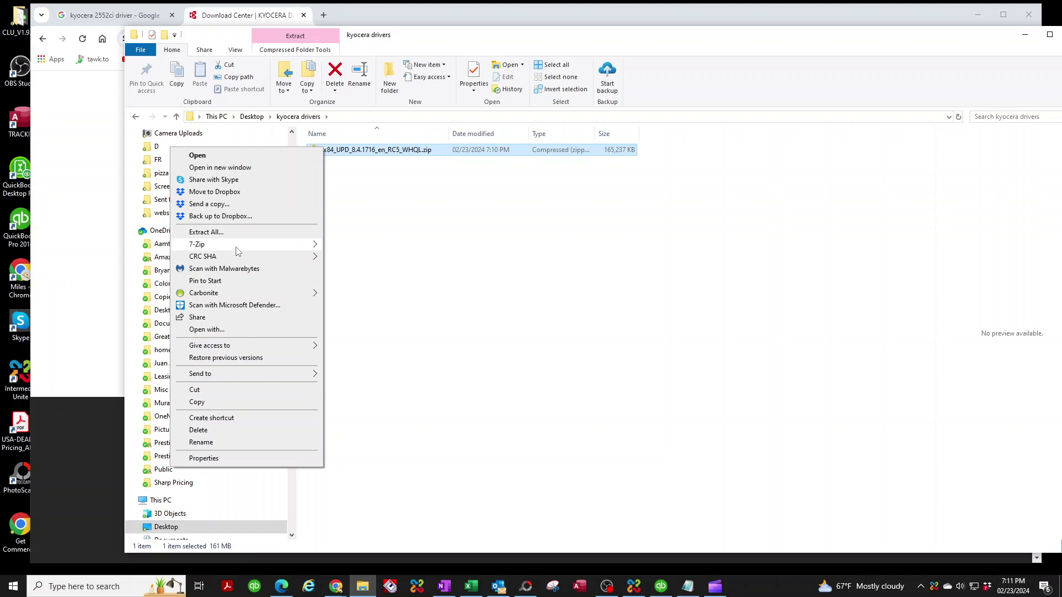
mouse_move(224, 249)
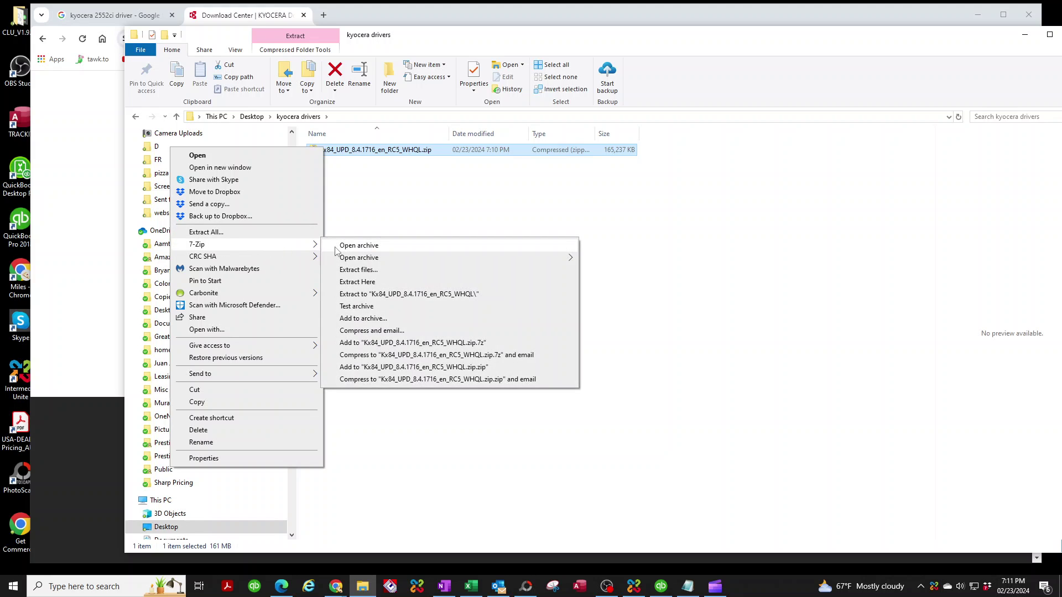
left_click(358, 283)
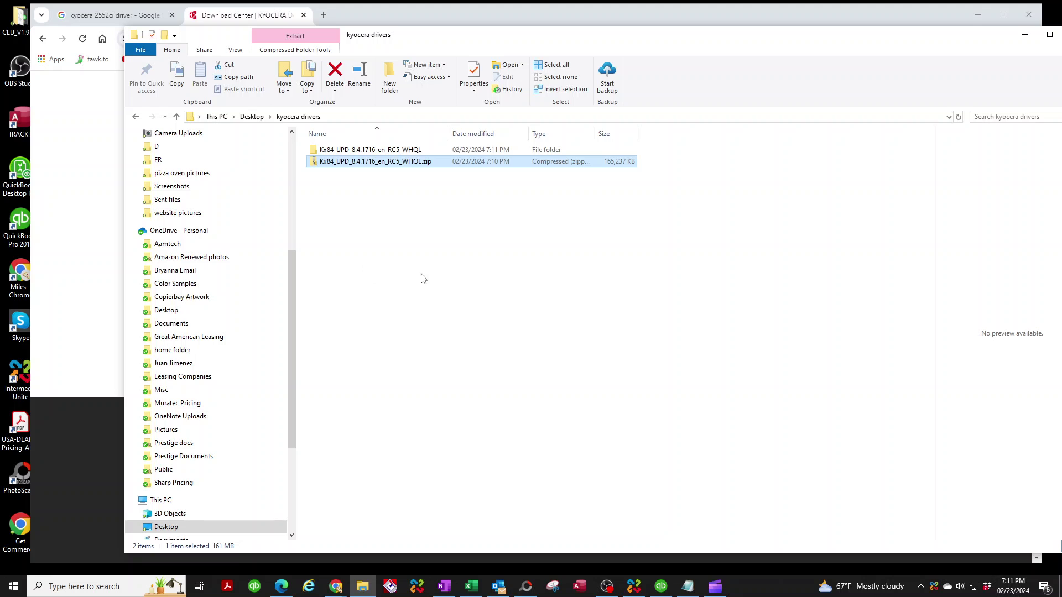
- Look through the extracted Kx84_UPD_8.4.1716_en_RC5_WHQL folder and open Devices and Printers from the Control Panel
double_click(370, 150)
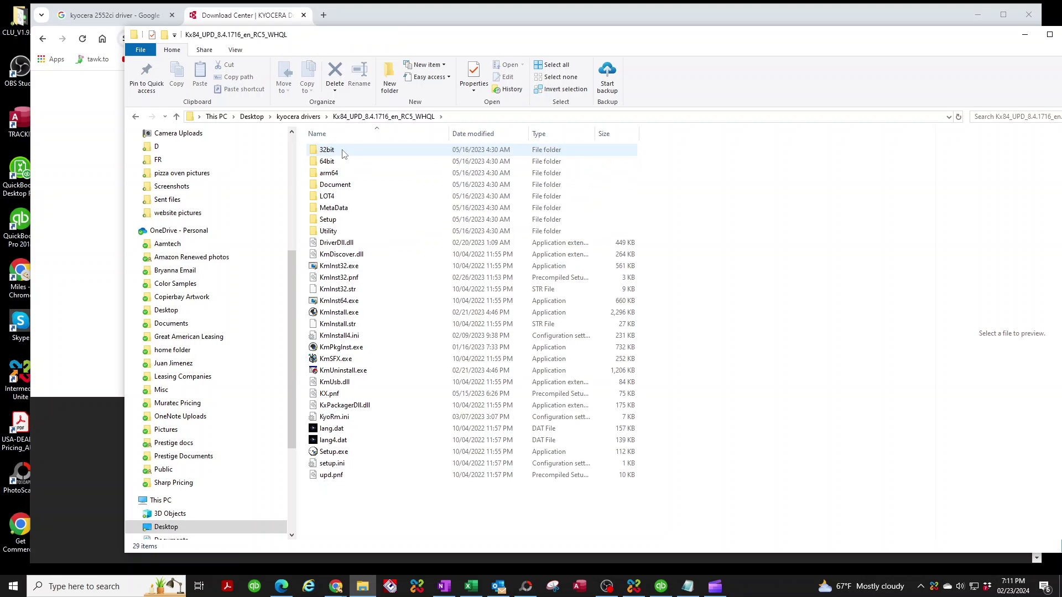
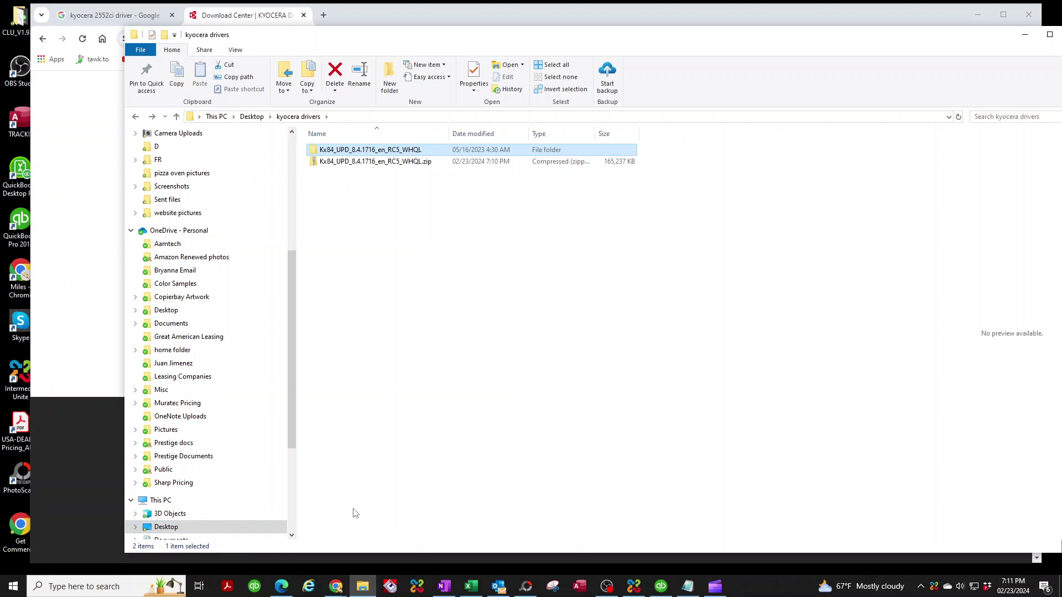
left_click(102, 585)
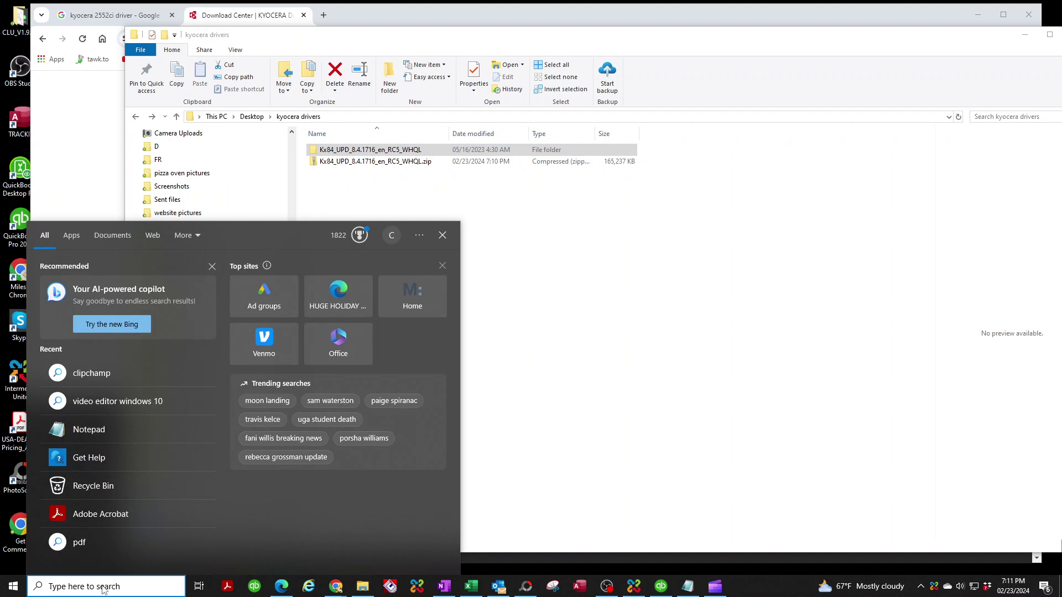
type("con")
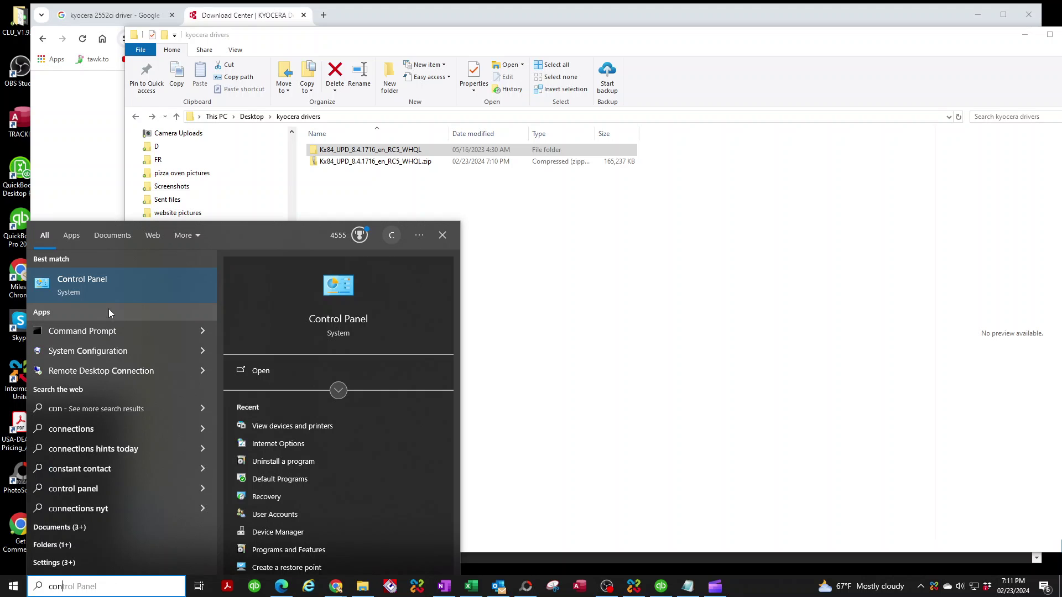
left_click(97, 280)
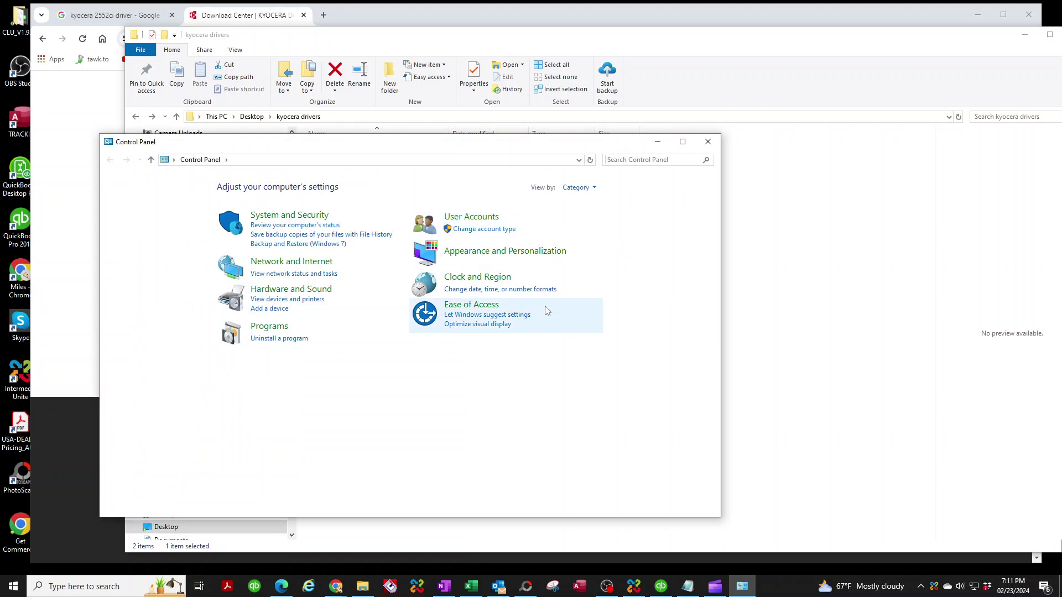
left_click(300, 301)
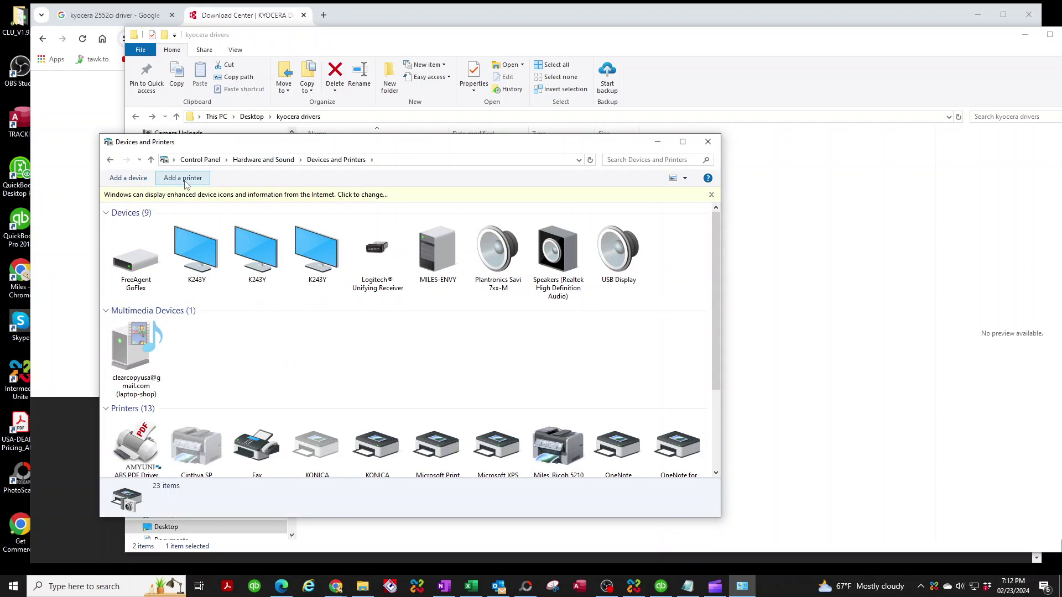
- Start adding an unlisted printer as a local or network printer with manual settings
left_click(181, 179)
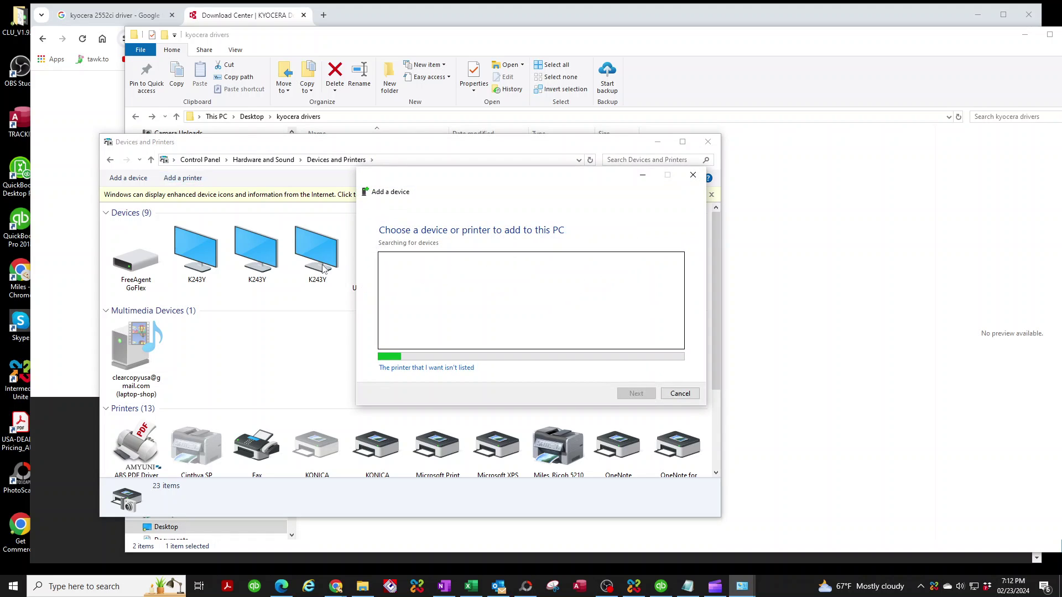
left_click(415, 368)
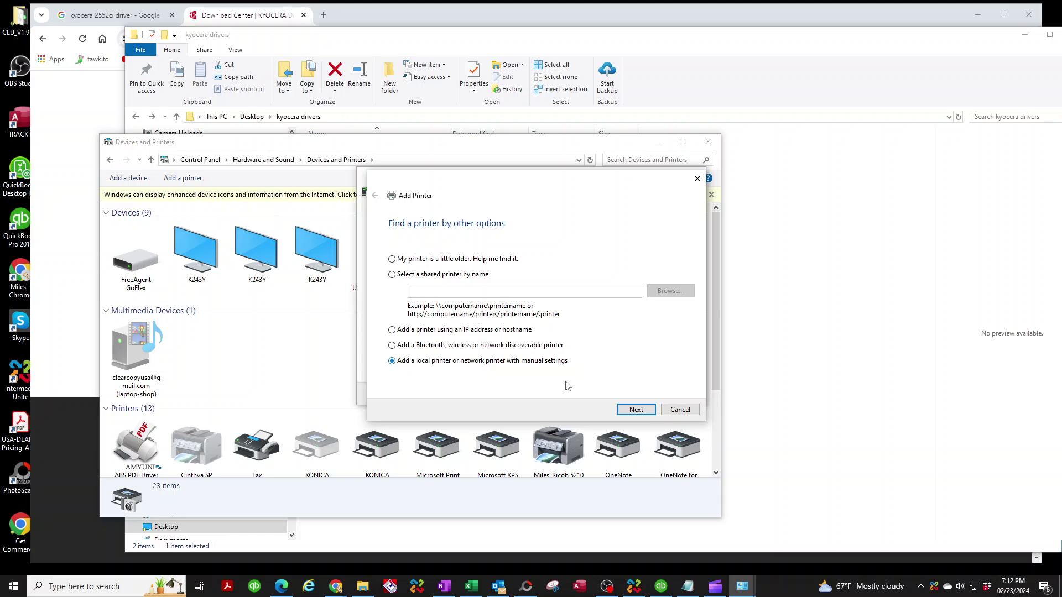
left_click(636, 410)
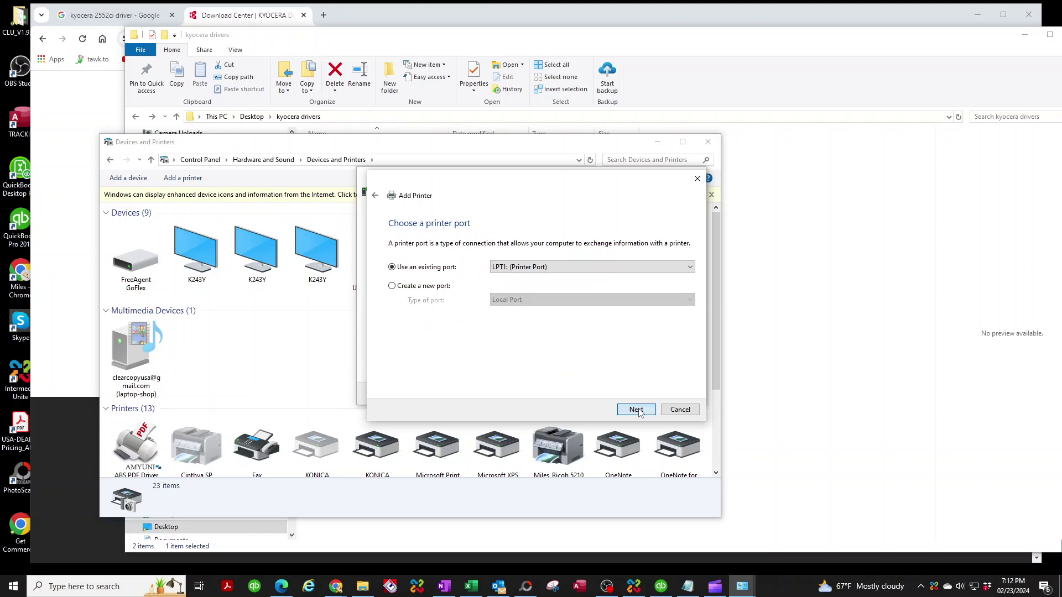
- Create a new Standard TCP/IP Port for the printer's IP address ending in .123, with automatic driver querying off
left_click(400, 286)
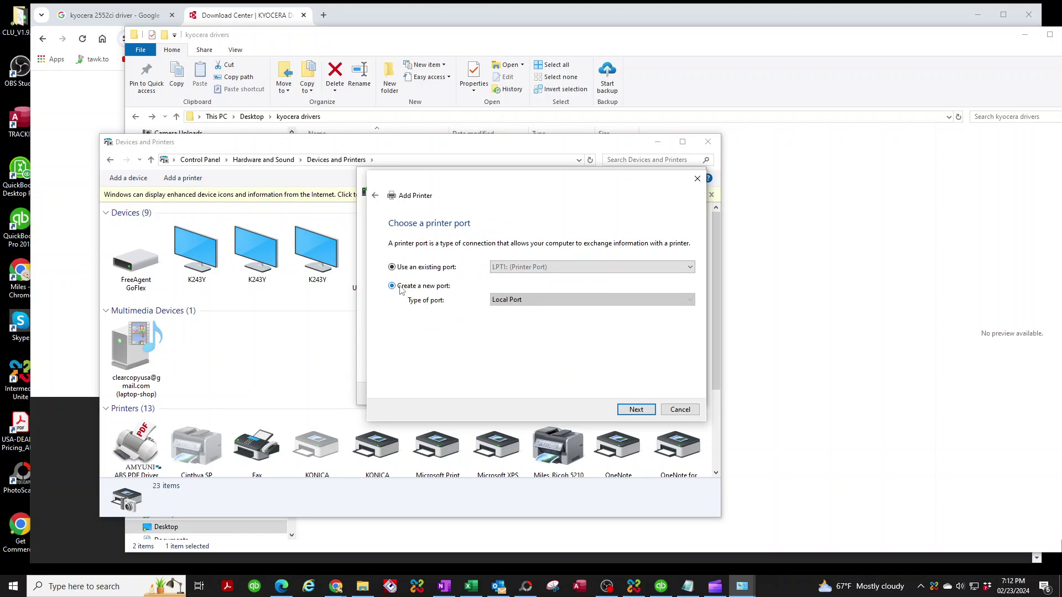
left_click(504, 302)
left_click(519, 316)
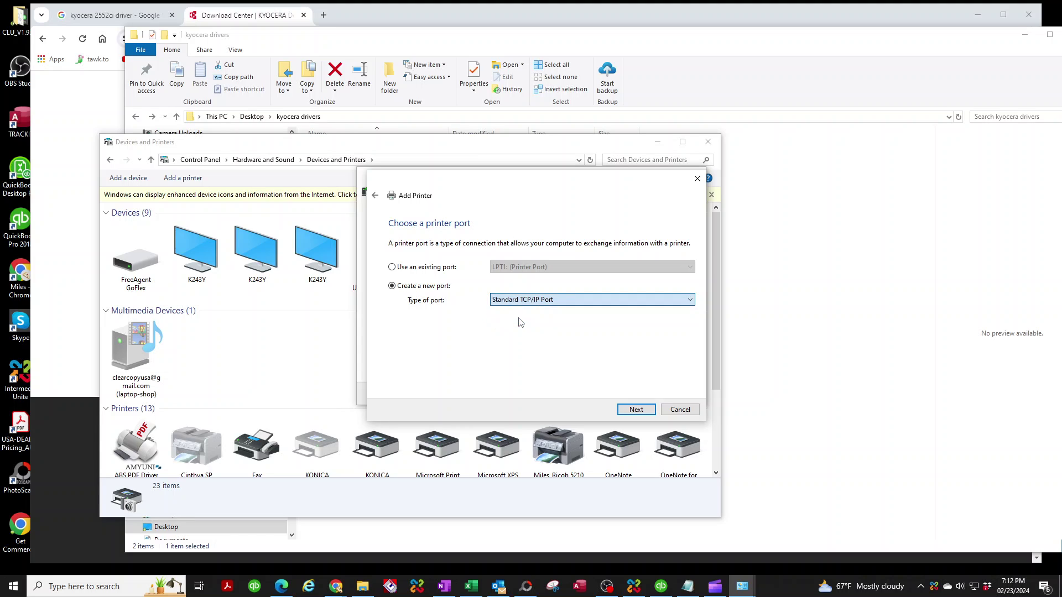
left_click(636, 409)
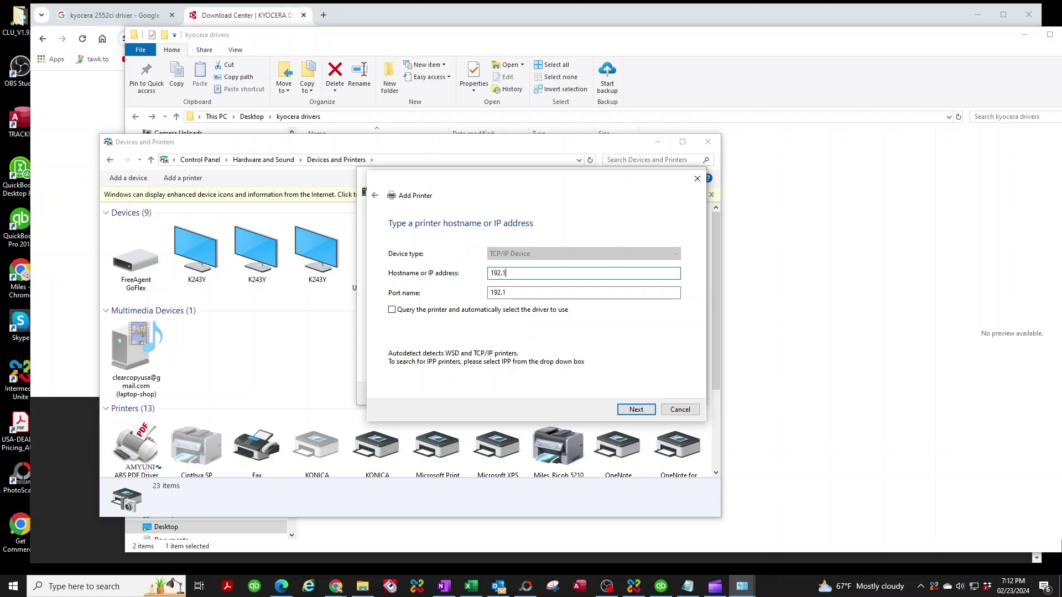
type(".123")
left_click(637, 410)
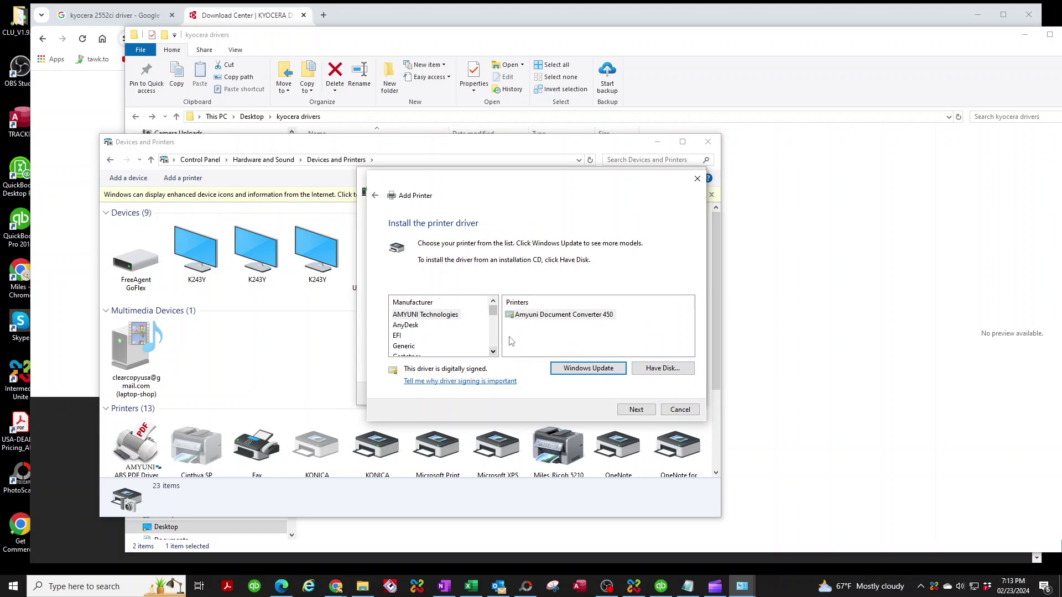
- Load the driver from disk using OEMSETUP.INF in the 64bit folder of Kx84_UPD_8.4.1716_en_RC5_WHQL, inside "kyocera drivers"
left_click(664, 369)
left_click(634, 352)
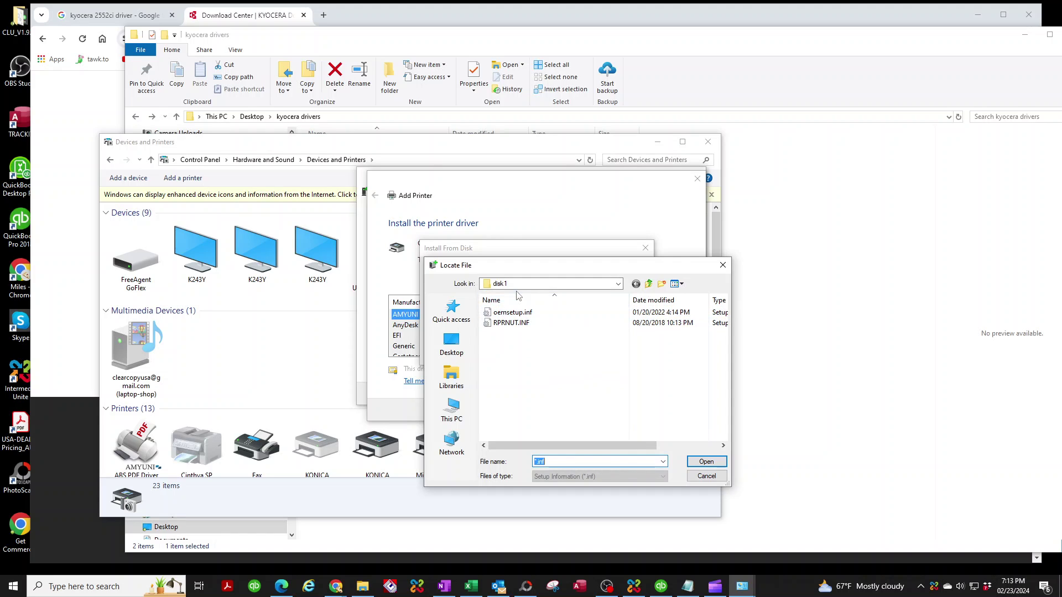
left_click(518, 284)
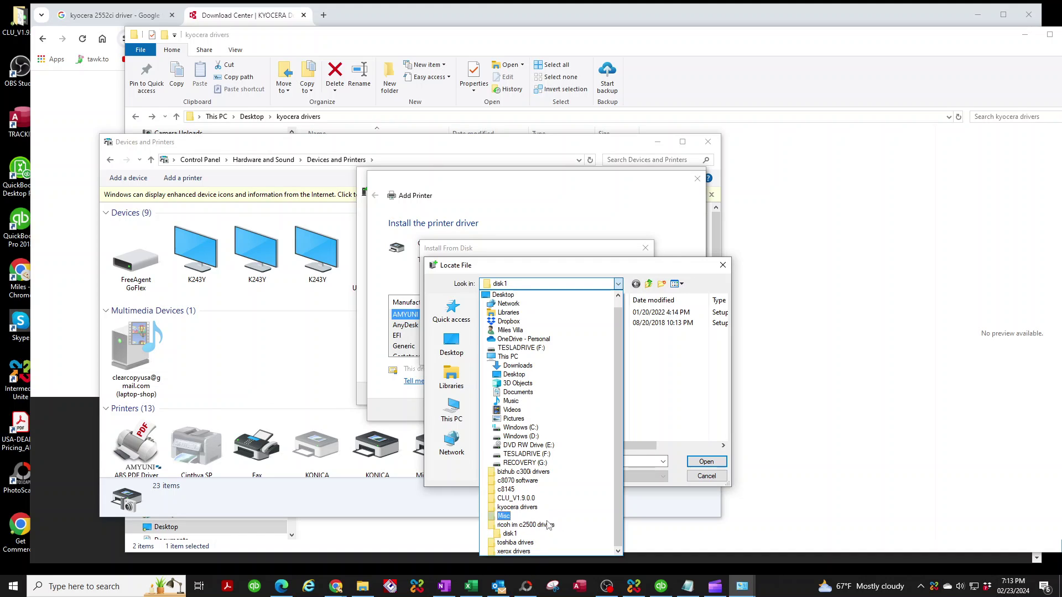
left_click(527, 507)
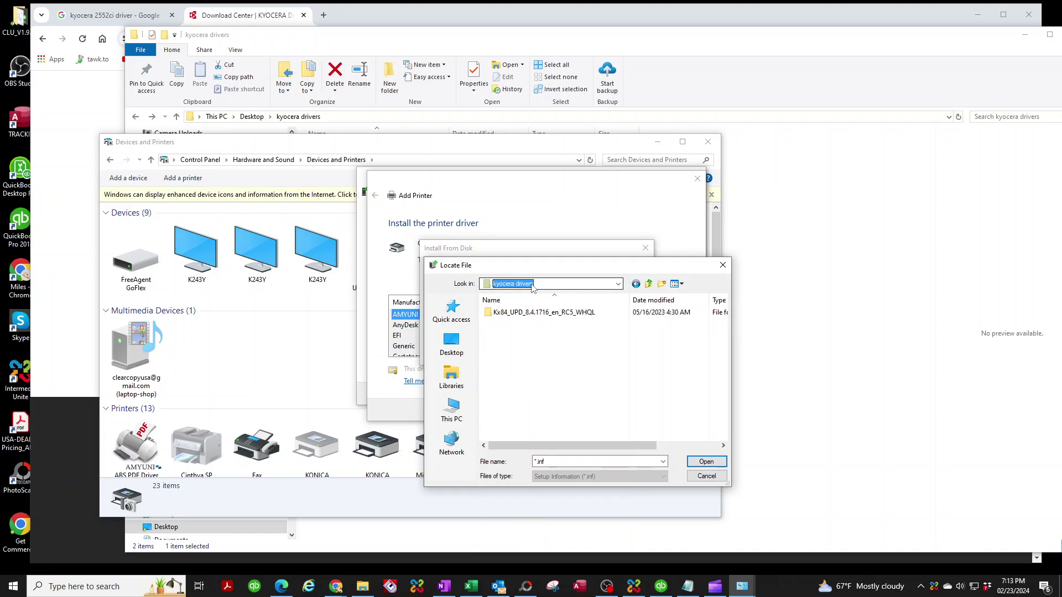
double_click(522, 312)
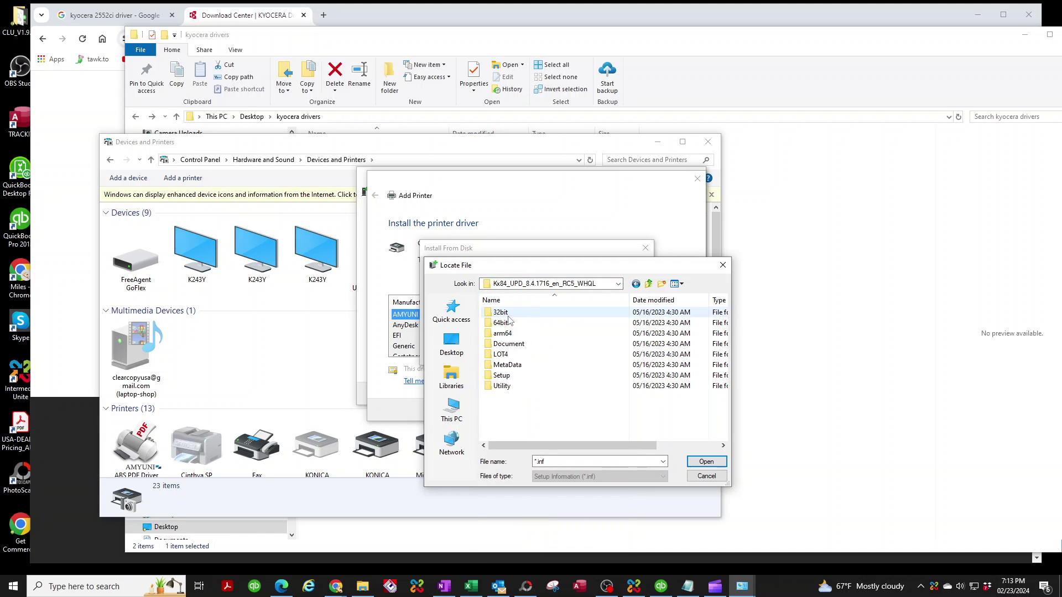
double_click(500, 324)
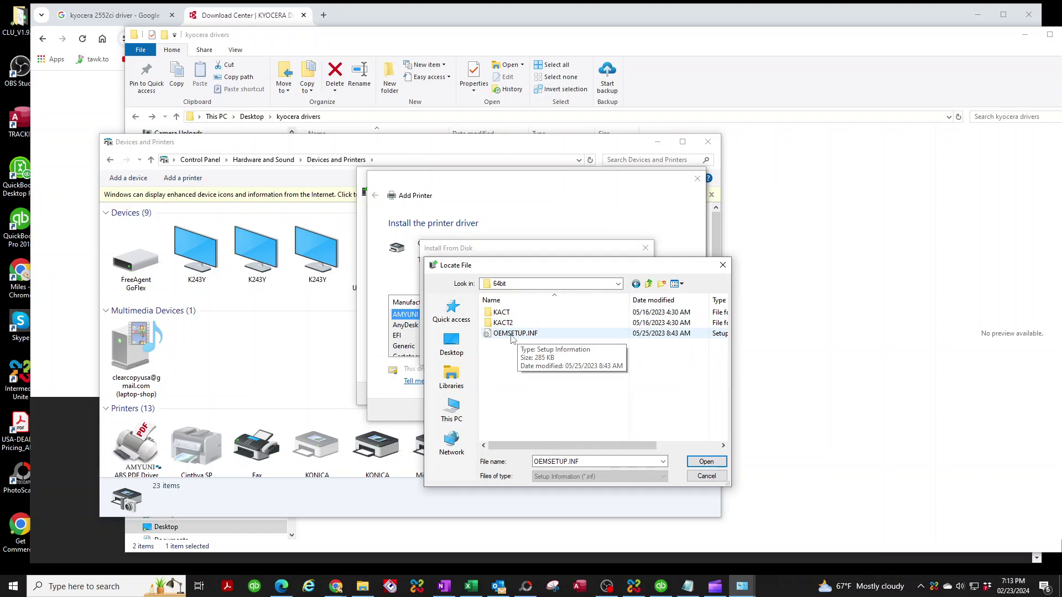
left_click(512, 334)
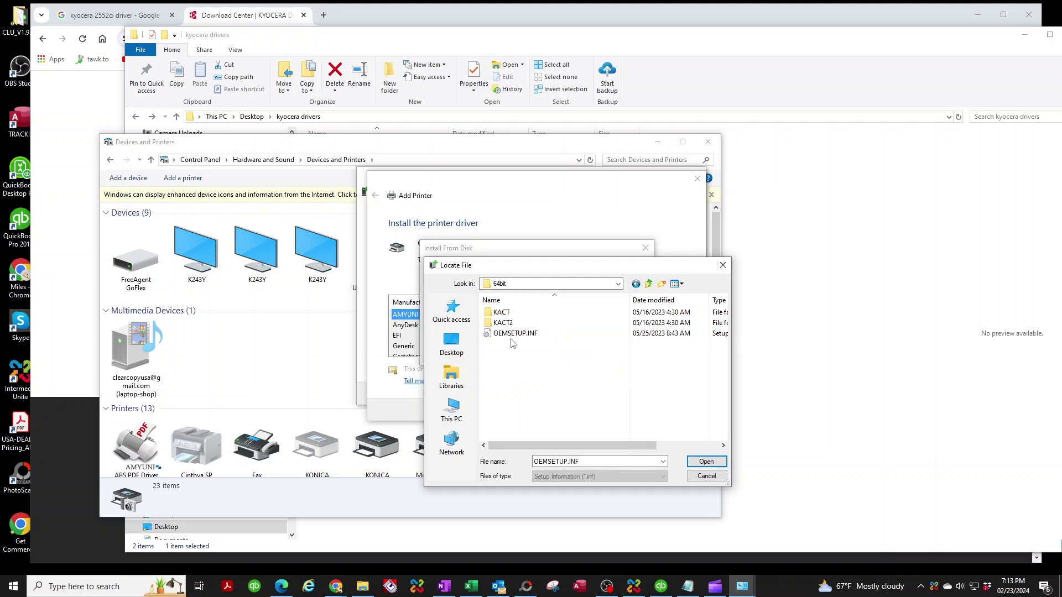
left_click(512, 335)
left_click(525, 370)
double_click(517, 334)
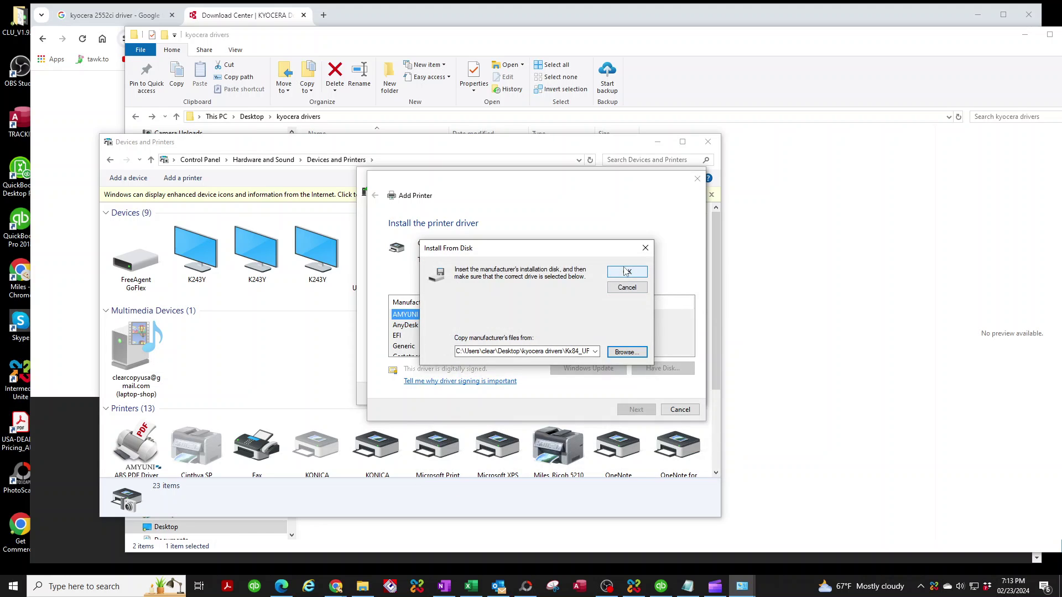
left_click(628, 273)
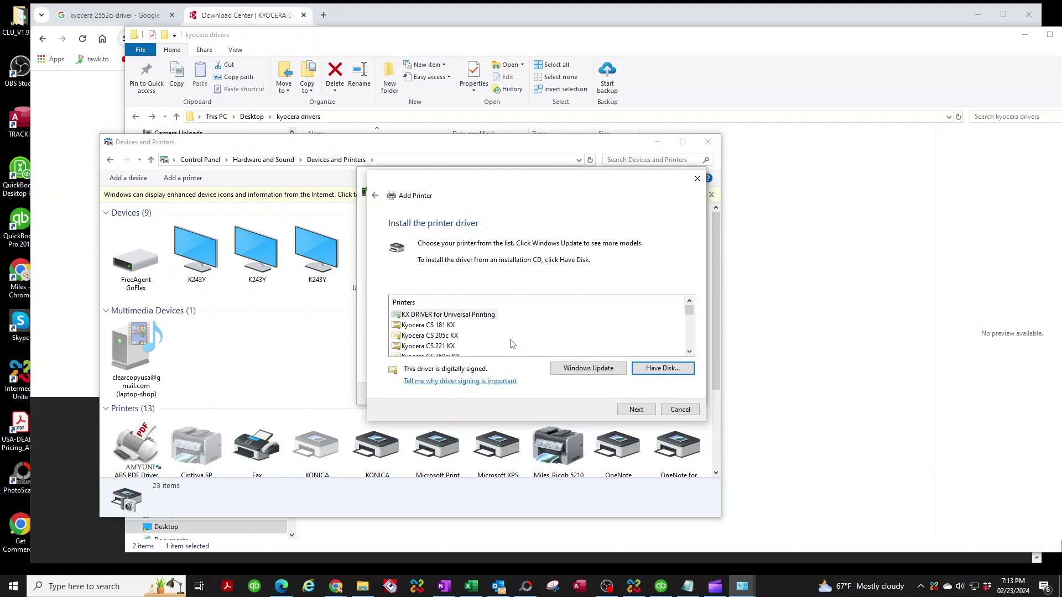
- Choose the Kyocera CS 2552ci KX driver as the printer model to install
scroll(465, 335, "down", 1)
scroll(470, 343, "down", 2)
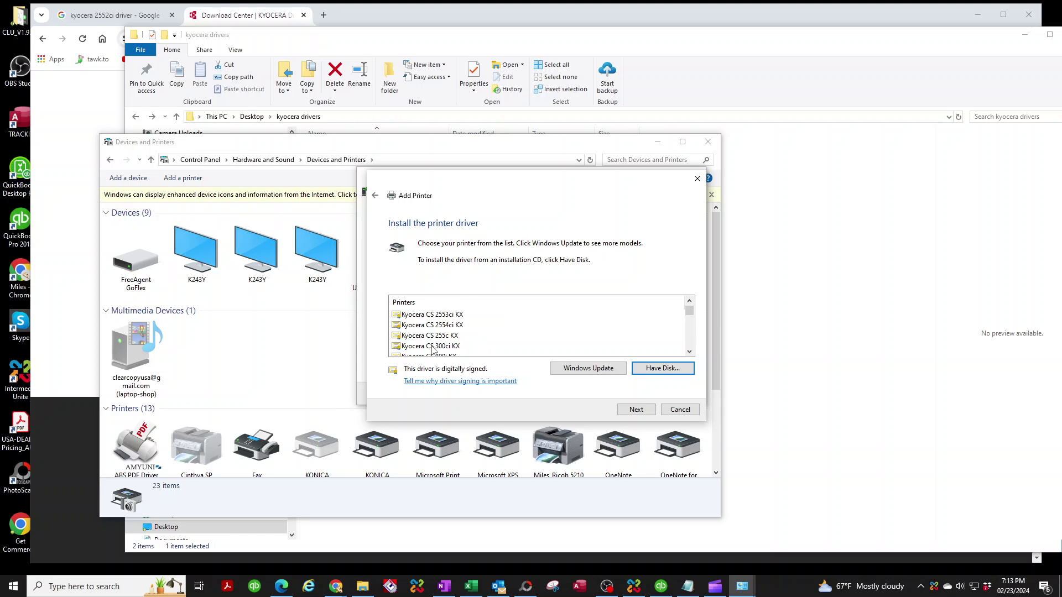
scroll(437, 346, "up", 1)
left_click(424, 337)
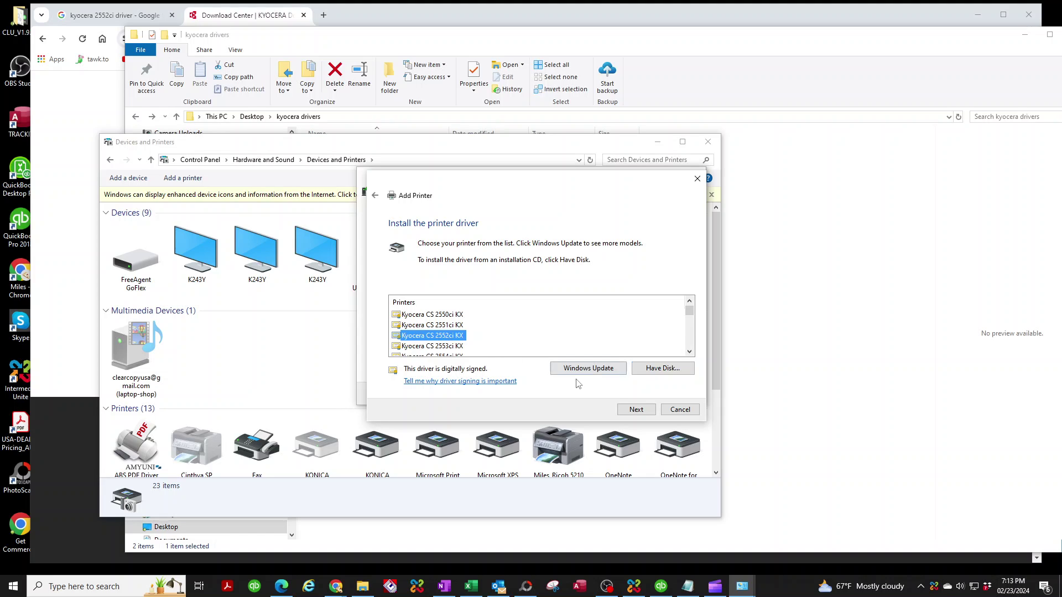
left_click(636, 409)
- Name the printer "Kyocera 2552ci" and install it
left_click(515, 246)
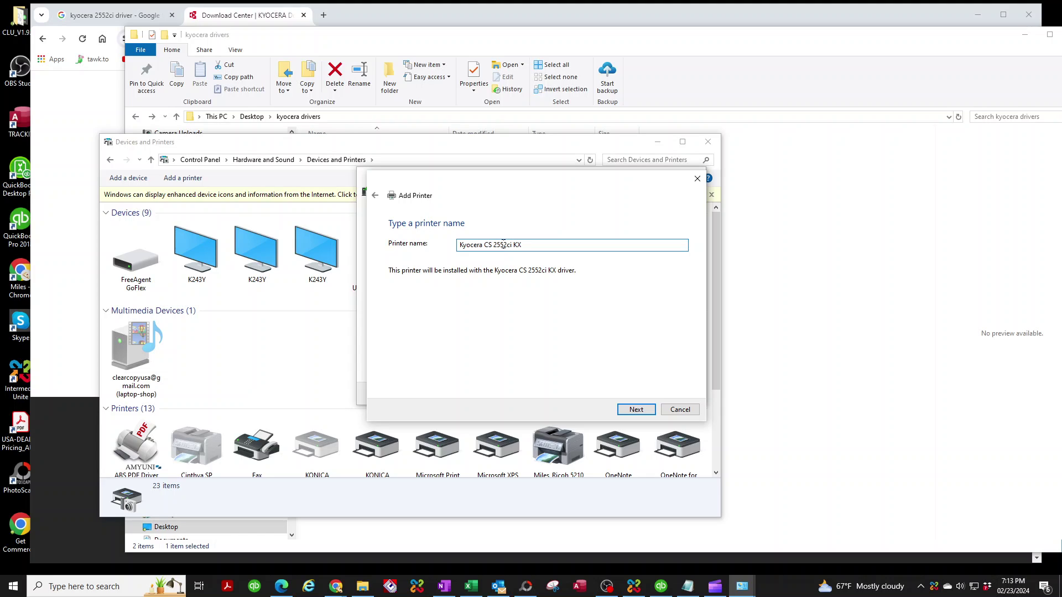
key("BackSpace")
key("BackSpace")
key("BackSpace")
key("BackSpace")
key("BackSpace")
key("BackSpace")
type("2552ci")
left_click(636, 410)
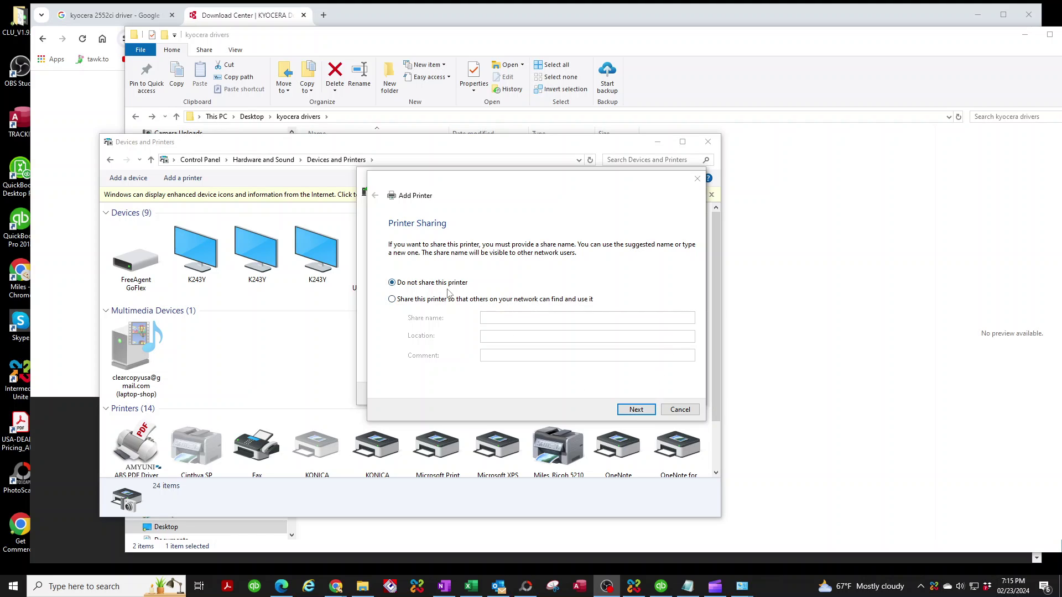
- Keep the new printer unshared and turn off setting it as the default printer
left_click(635, 409)
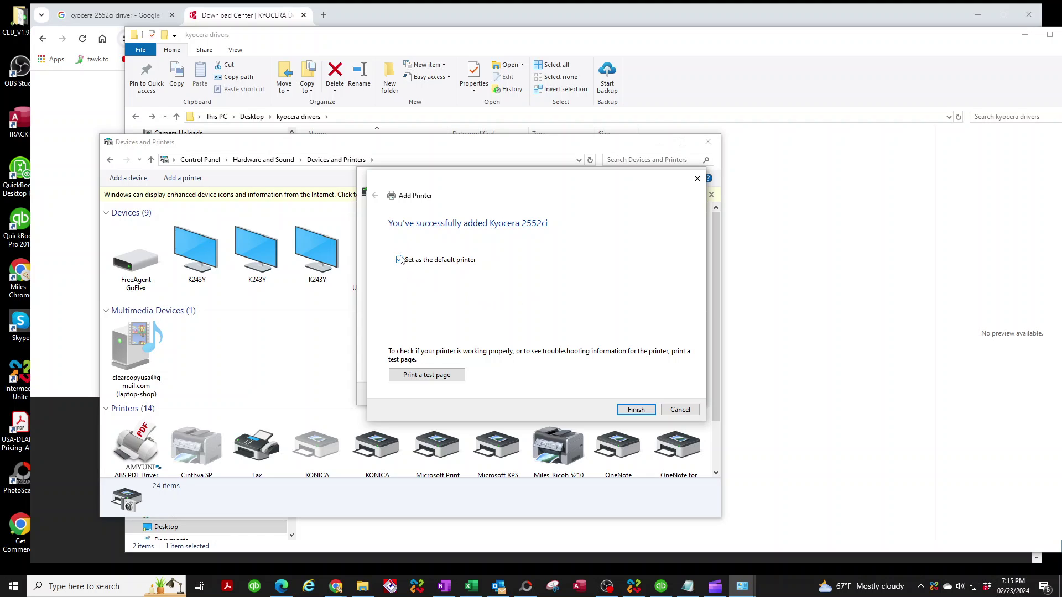
left_click(400, 261)
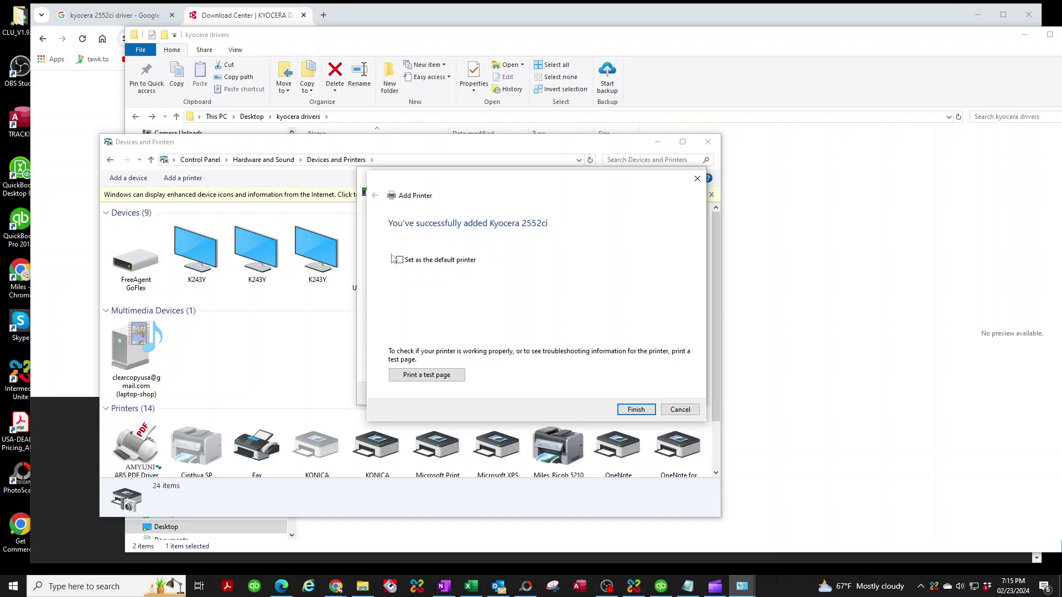